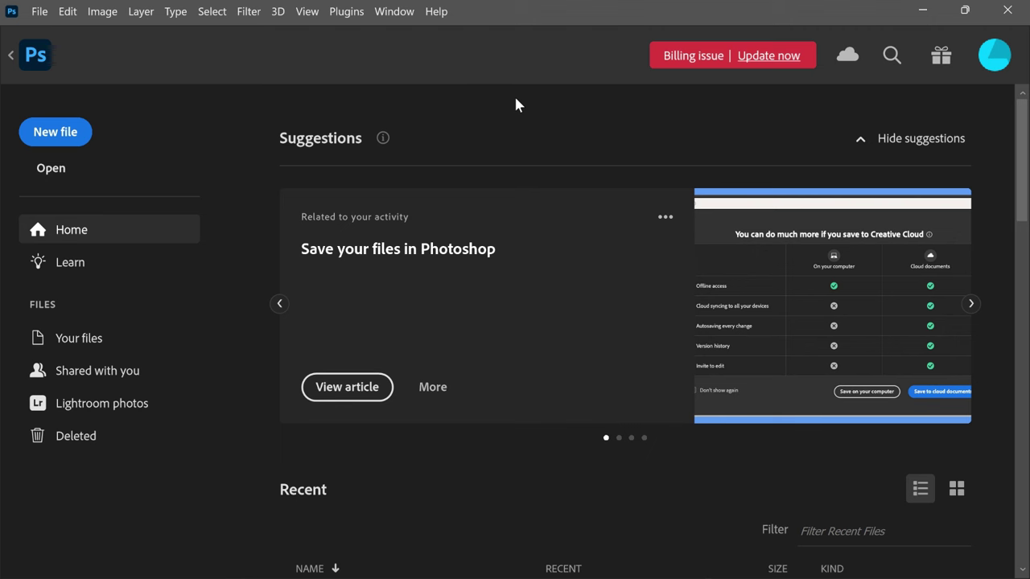
- Create a blank white 2000 × 2000 px, 300 ppi document from the Custom preset
left_click(58, 139)
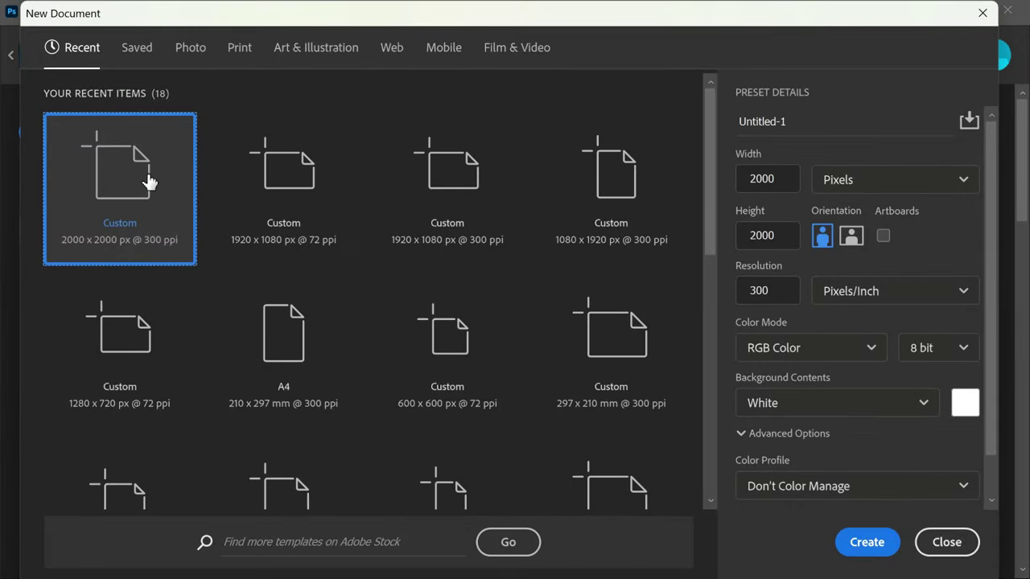
left_click(768, 179)
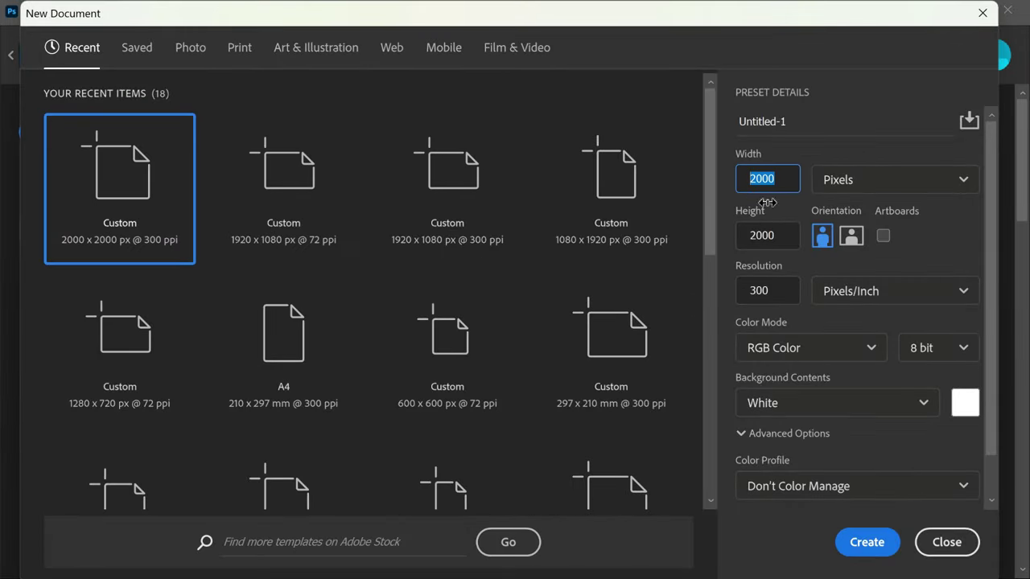
key("Tab")
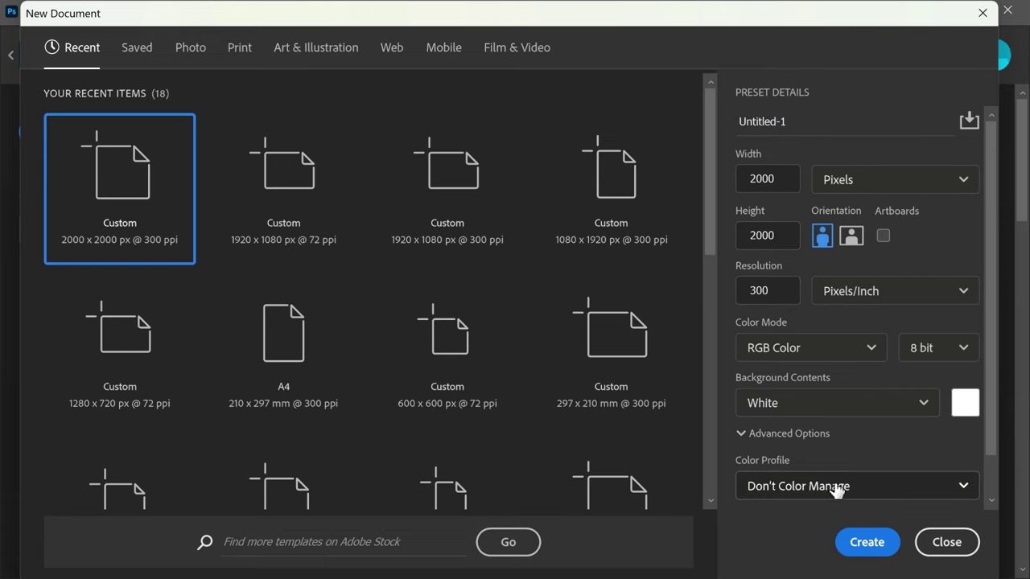
left_click(853, 545)
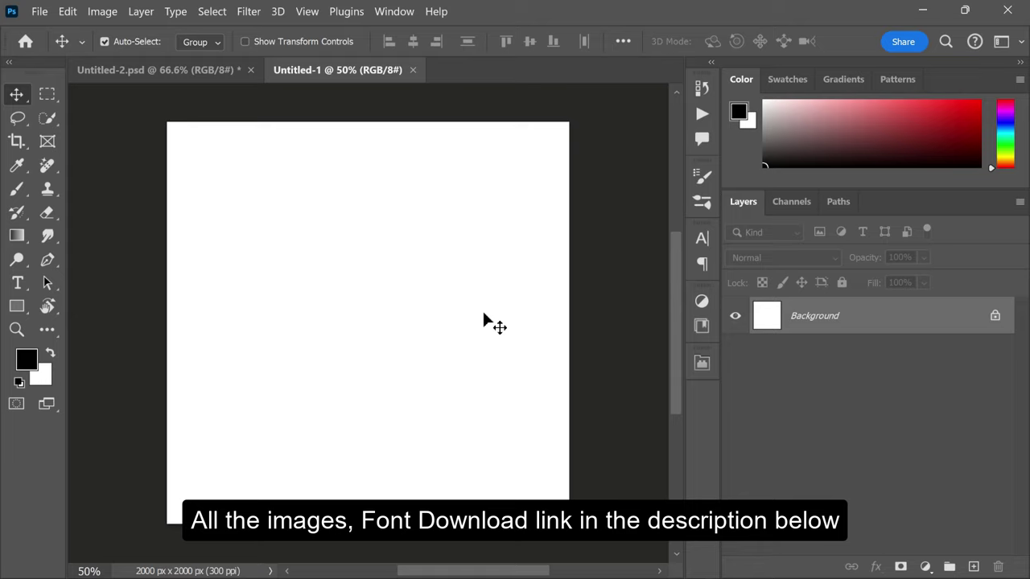
- Type a grey letter C in Champion HTF-Bantam and enlarge it to 186 pt
left_click(17, 282)
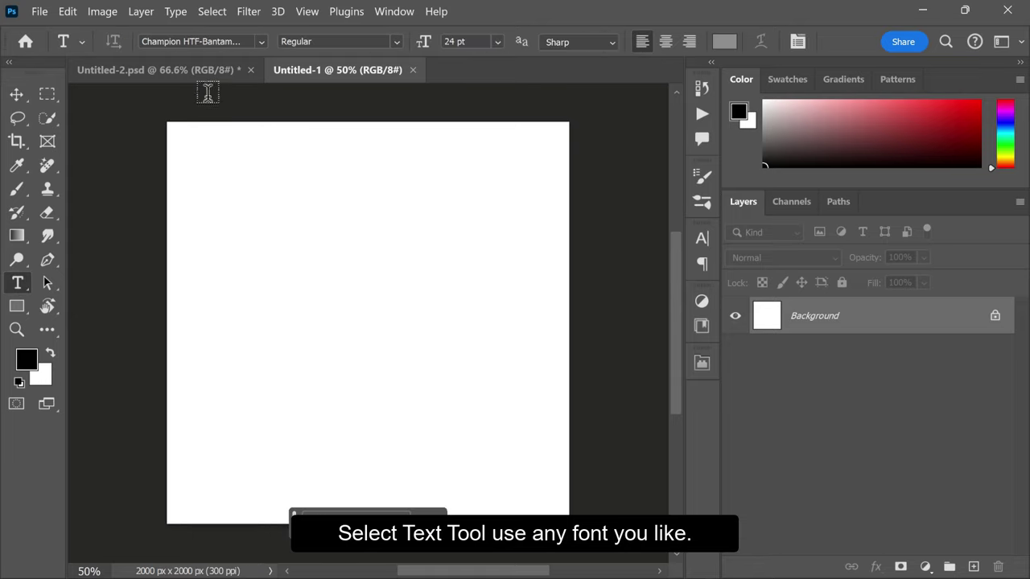
left_click(193, 41)
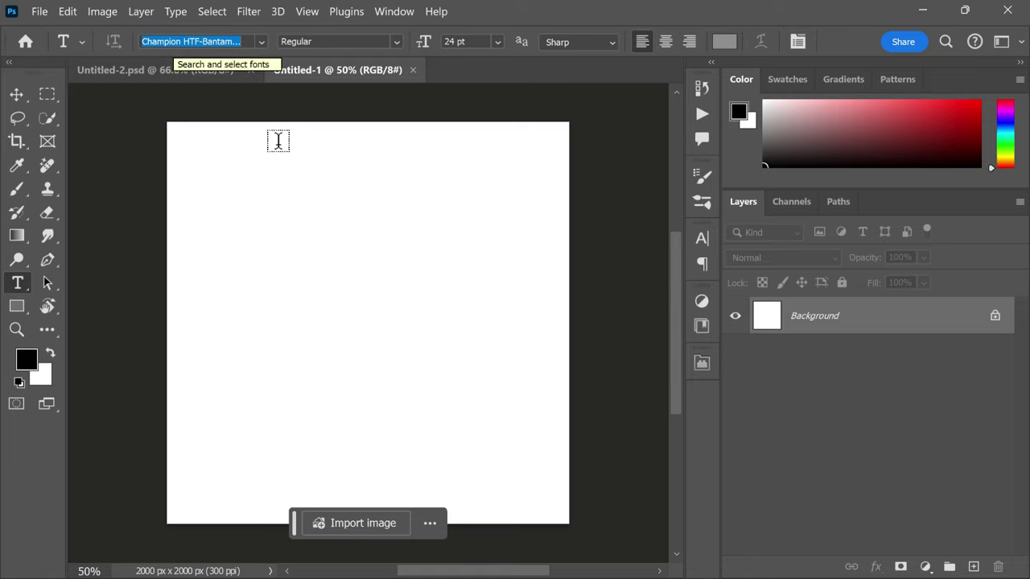
left_click(343, 283)
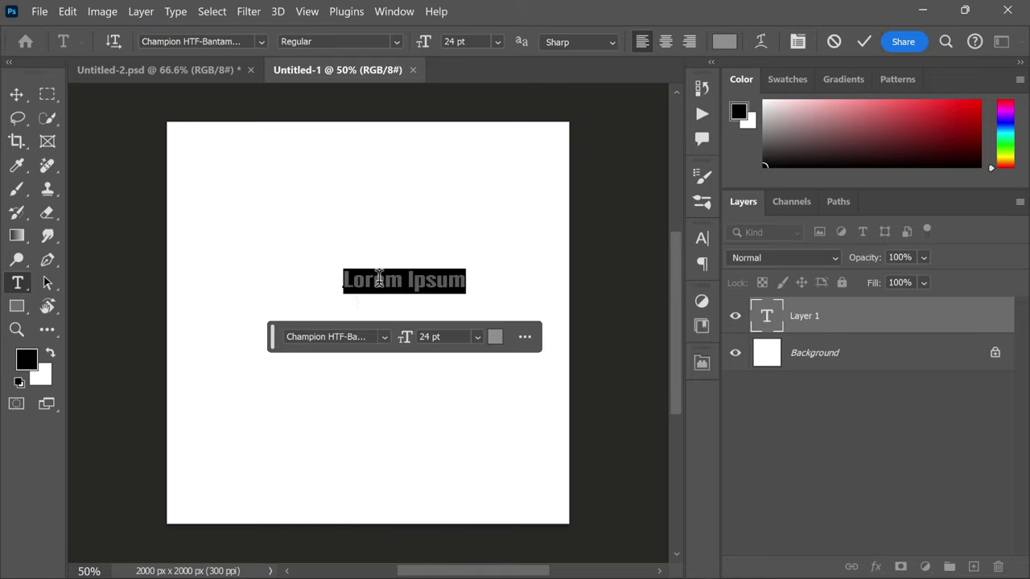
type("C")
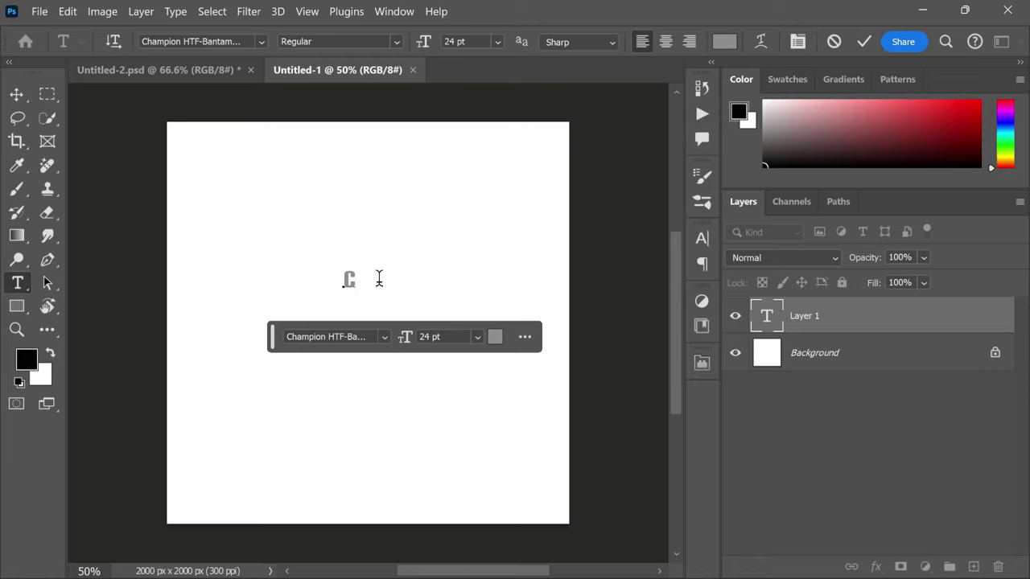
double_click(349, 280)
left_click_drag(424, 42, 539, 46)
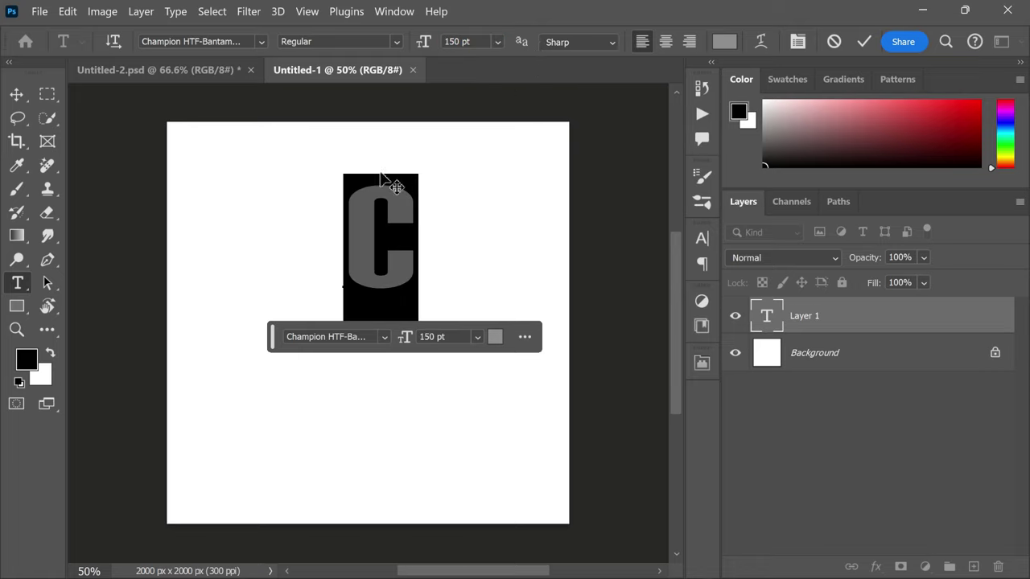
left_click_drag(424, 41, 457, 44)
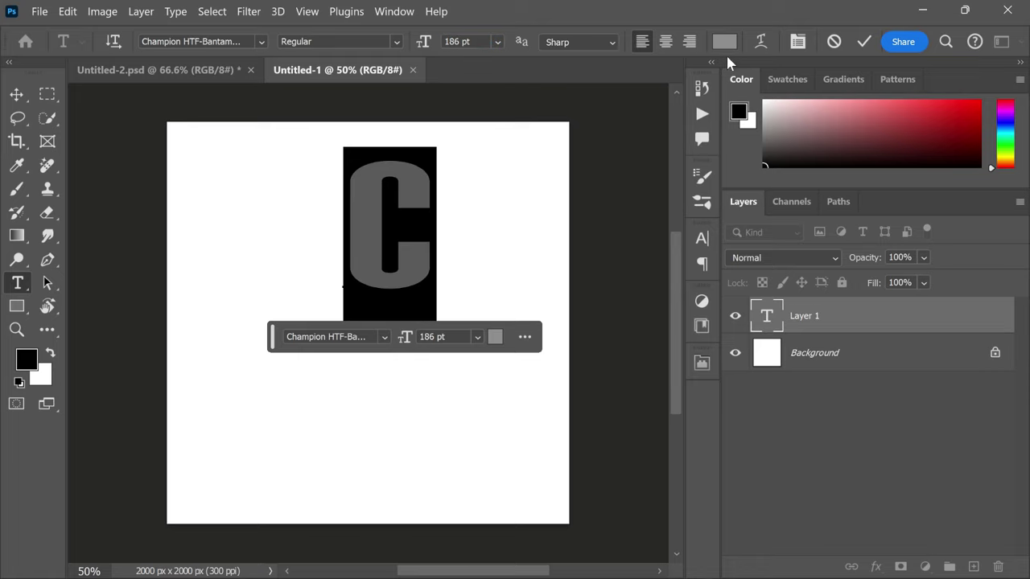
left_click(863, 41)
- Scale the C to about 190% width and 164% height, centred on the canvas
key("v")
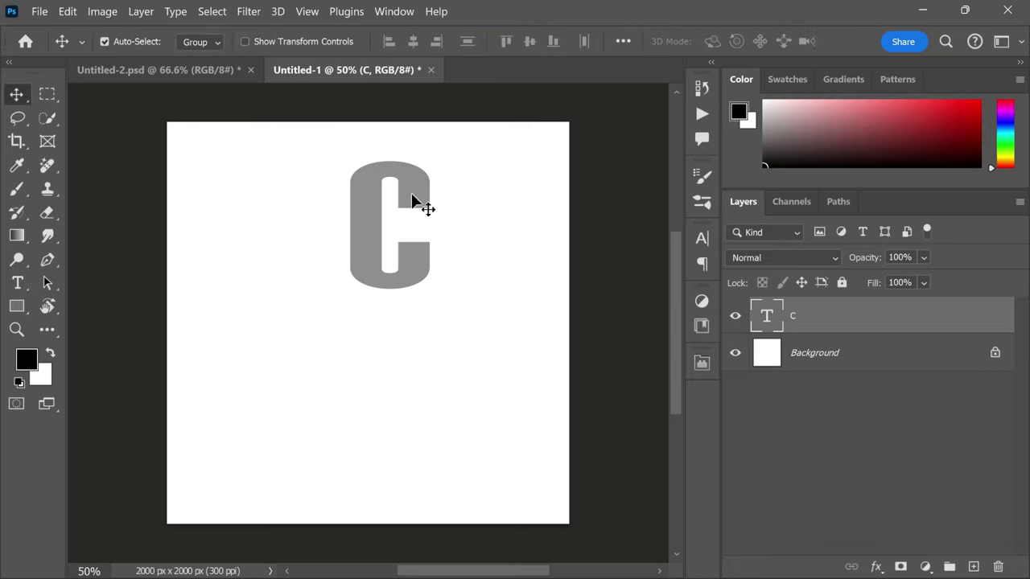
left_click_drag(412, 205, 386, 264)
key("ctrl+t")
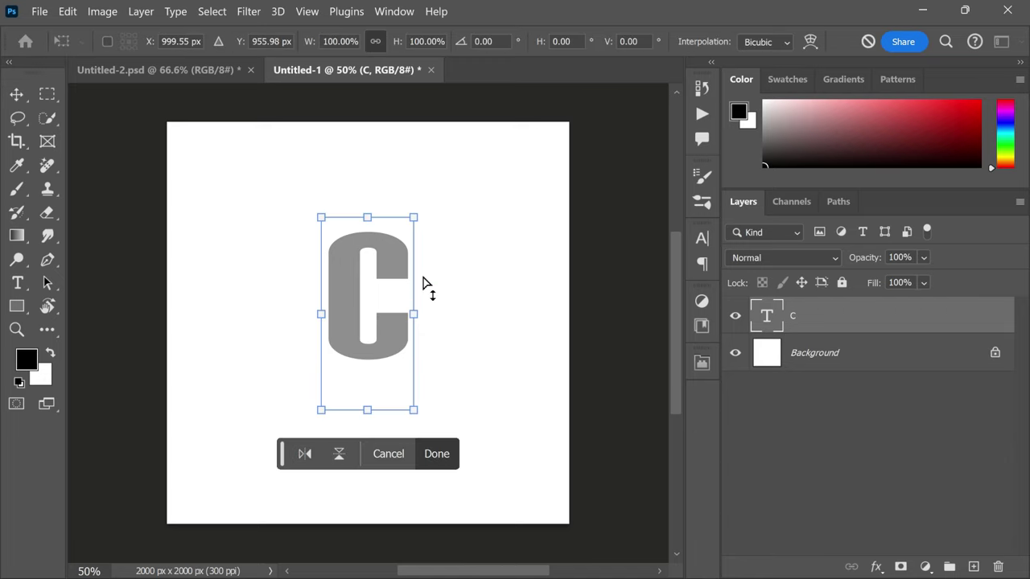
left_click_drag(413, 314, 467, 319)
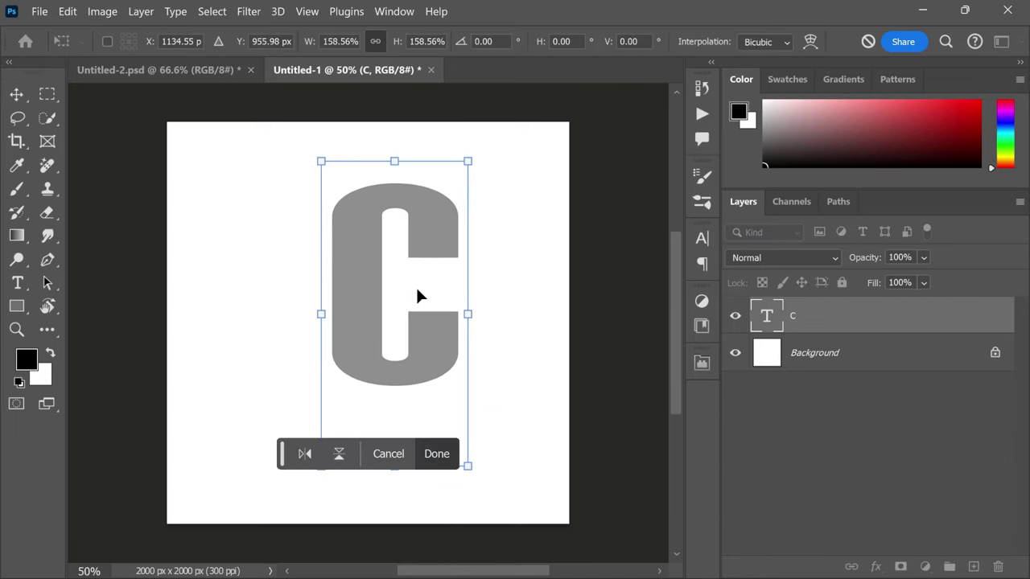
mouse_move(418, 295)
left_mouse_down()
mouse_move(378, 329)
mouse_move(453, 350)
mouse_move(402, 338)
left_mouse_up()
left_click_drag(357, 519, 357, 480)
mouse_move(418, 330)
left_mouse_down()
mouse_move(408, 331)
mouse_move(416, 323)
left_mouse_up()
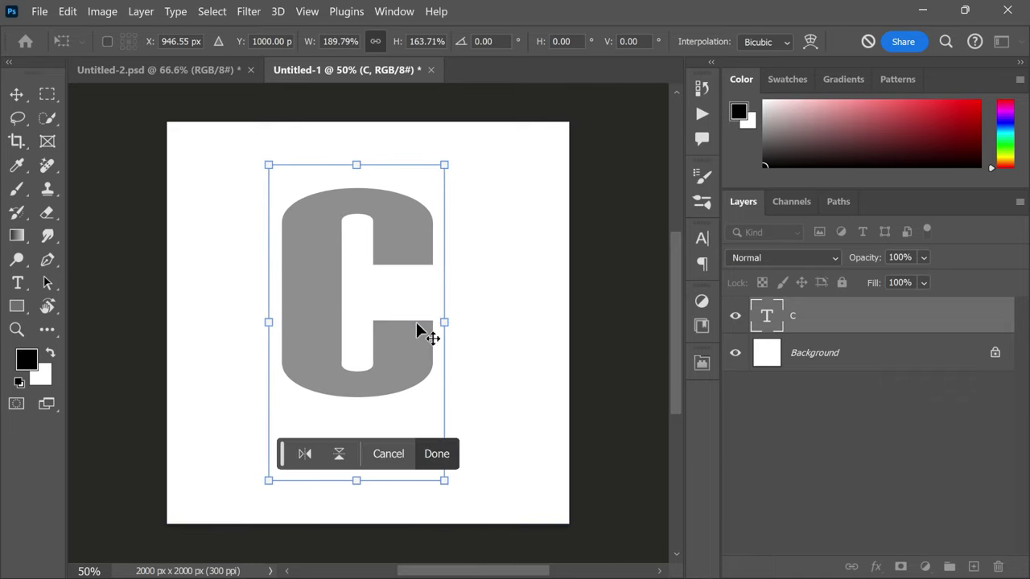
key("Return")
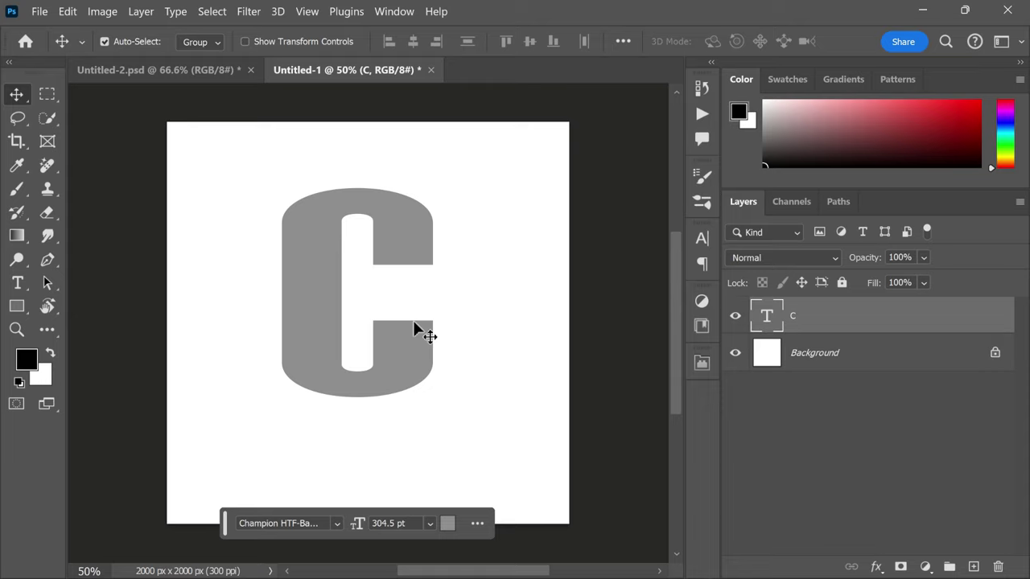
- Duplicate the C, recolour the copy #363636, and group one C layer
key("ctrl+j")
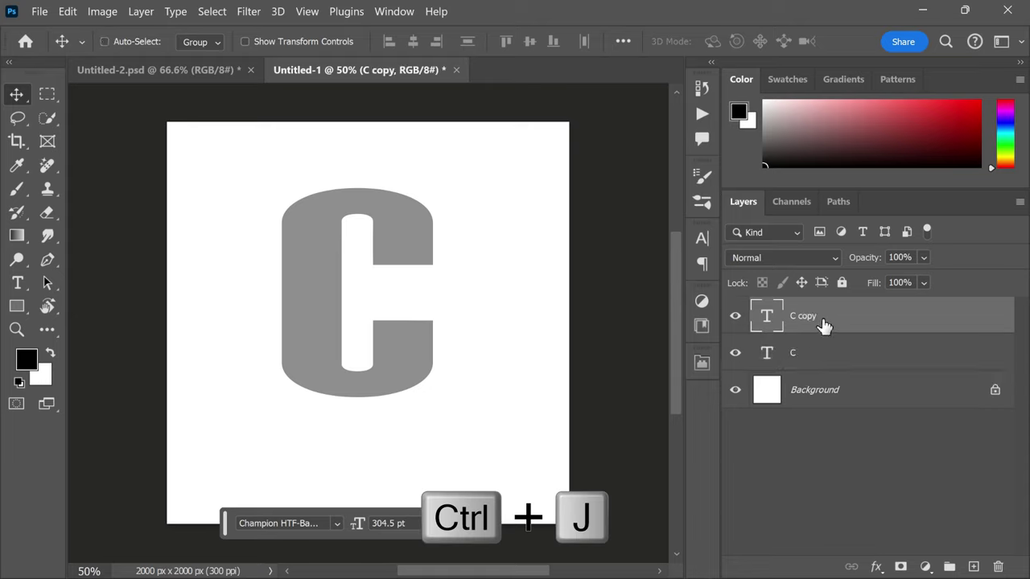
double_click(770, 321)
left_click(724, 41)
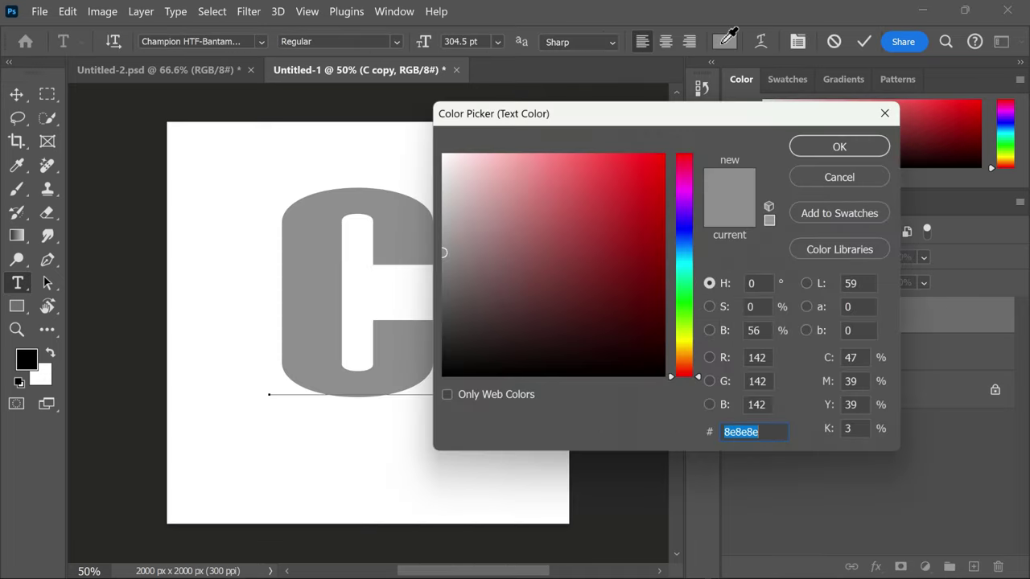
left_click_drag(461, 313, 423, 331)
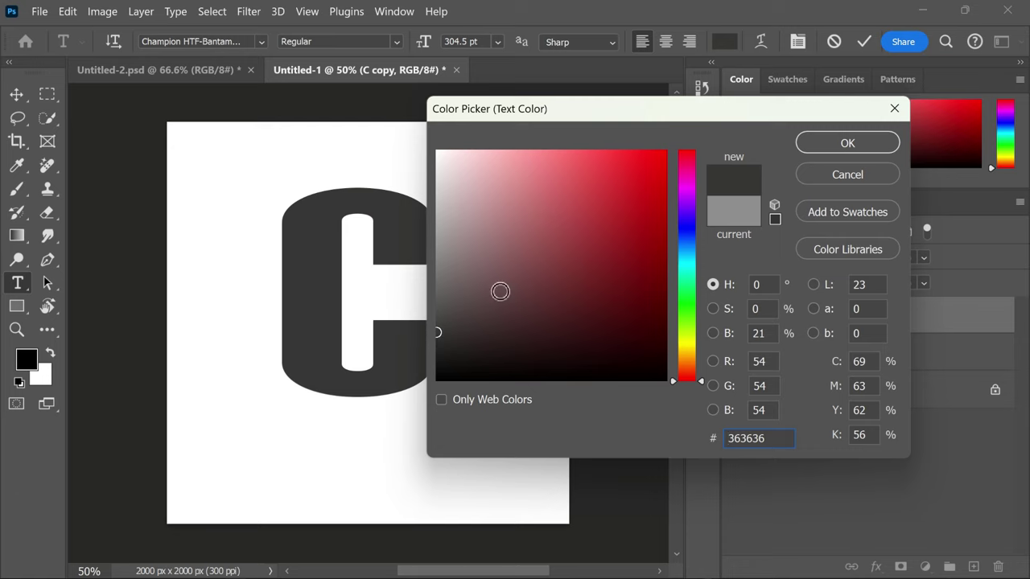
left_click(835, 151)
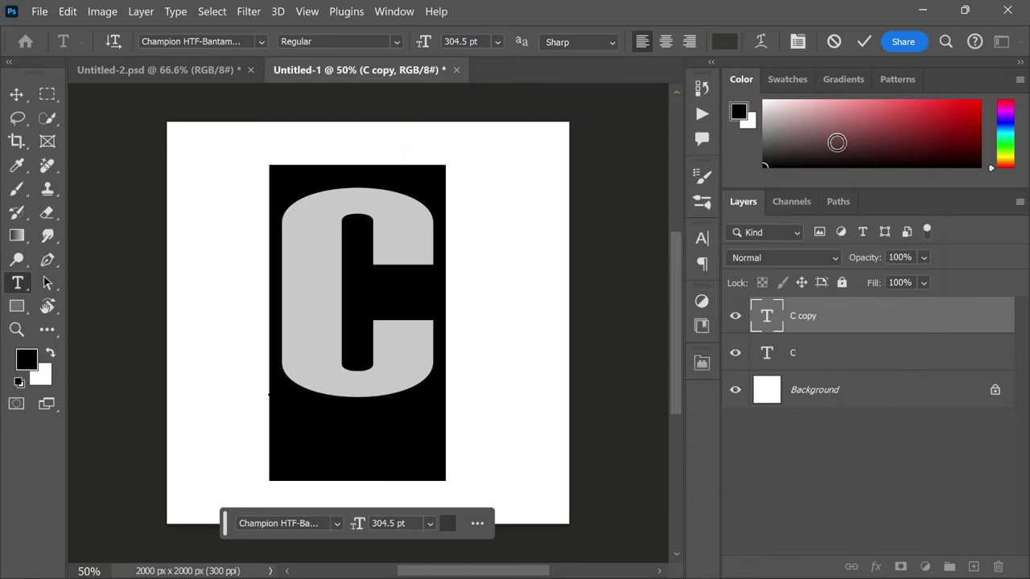
left_click(863, 41)
left_click_drag(777, 317, 788, 356)
key("ctrl+g")
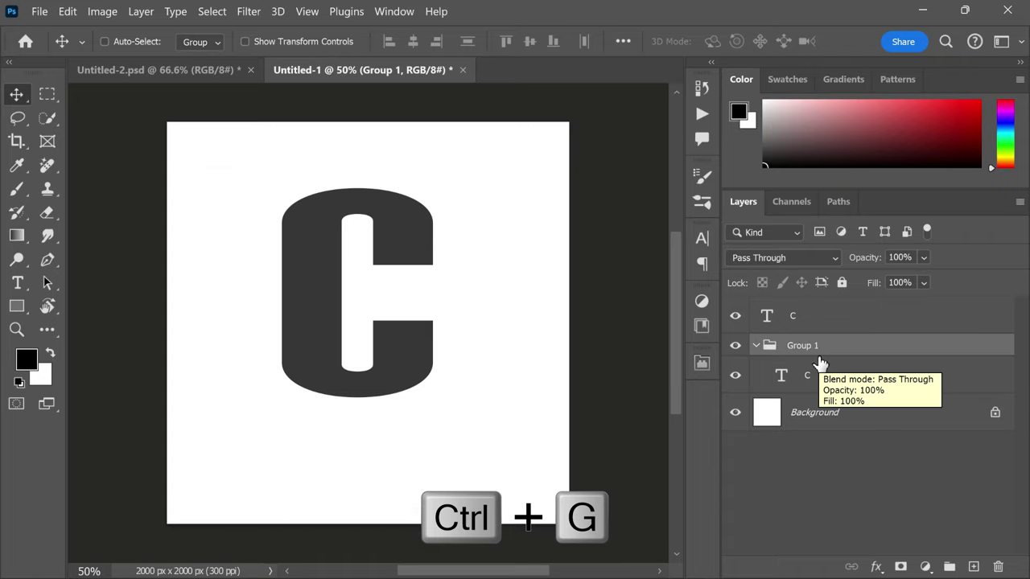
- Rename Group 1 to '3d effect' and select the C layer inside it
double_click(802, 344)
type("3d effec")
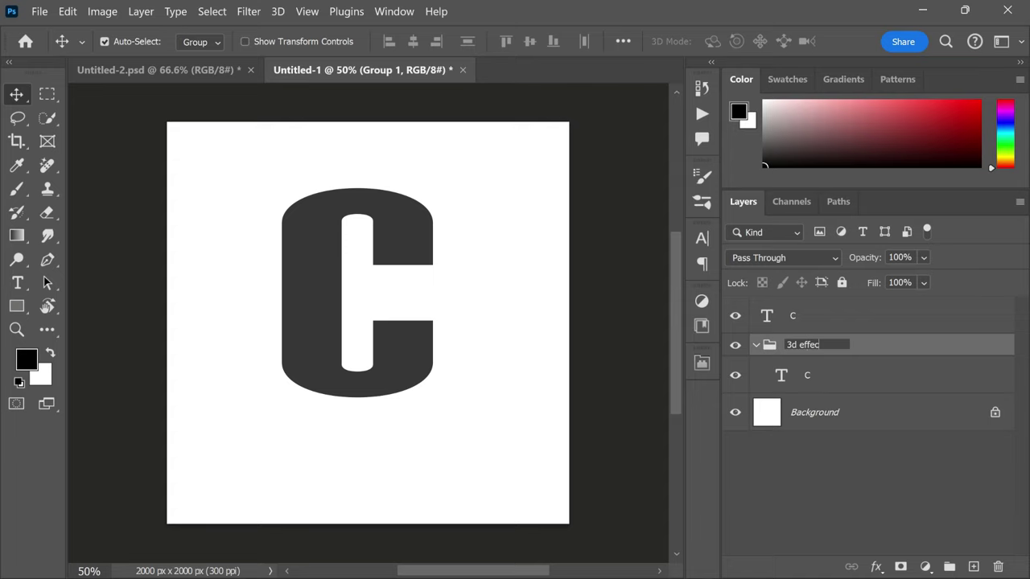
type("t")
key("Return")
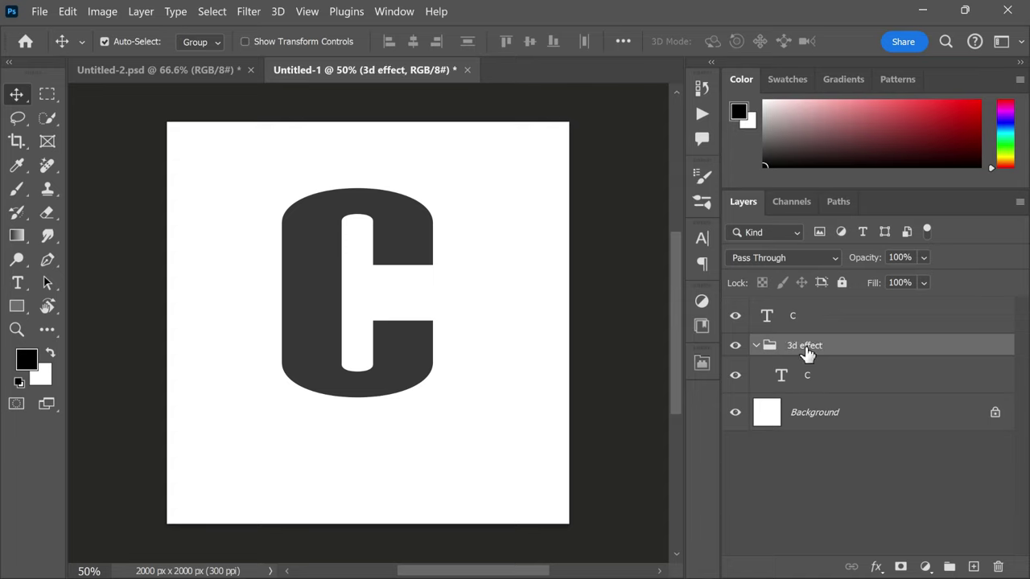
left_click(834, 384)
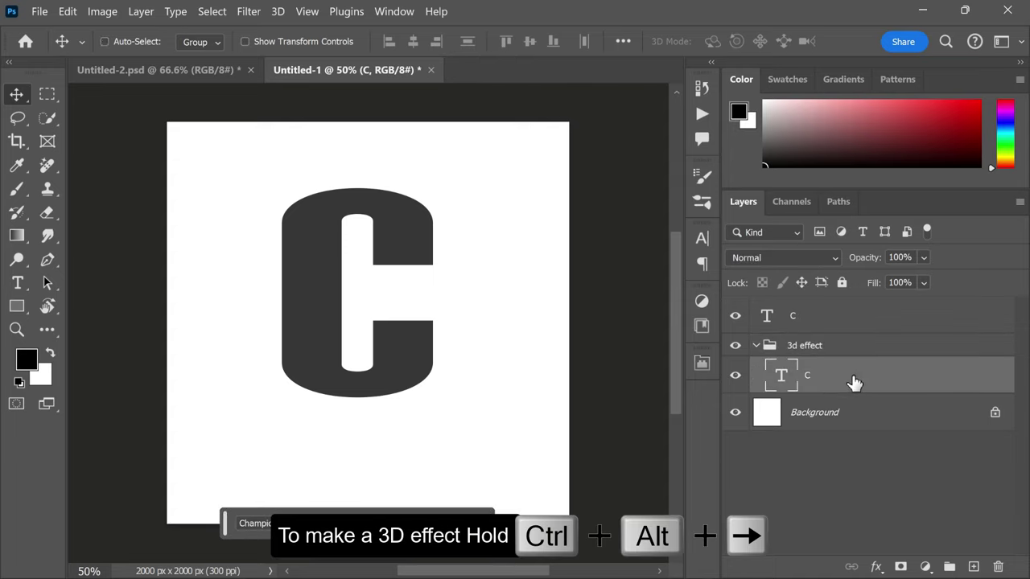
- Extend the C's 3D edge with repeated copies nudged to the right
key("ctrl+alt+Right")
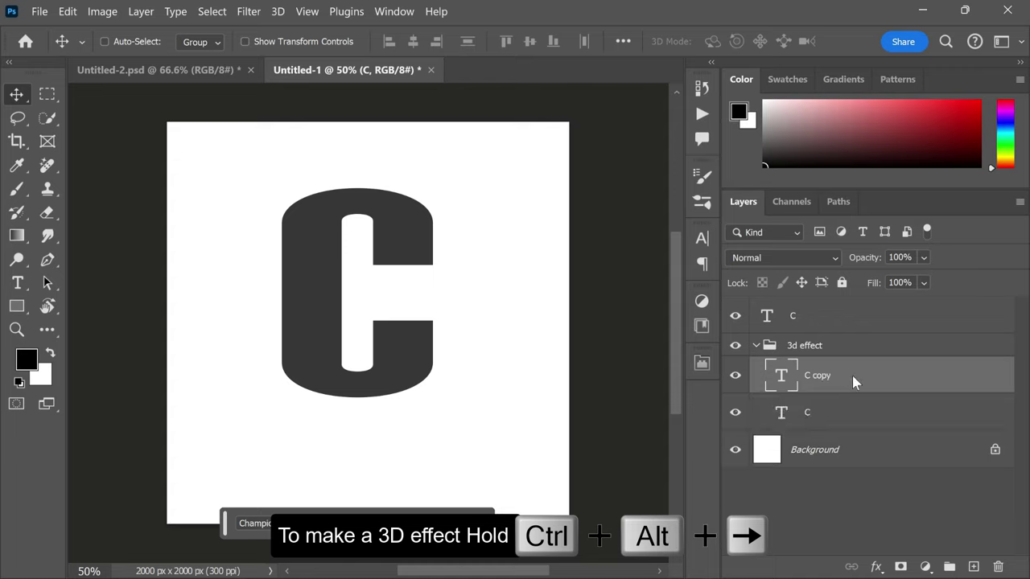
key("ctrl+alt+Right")
key("ctrl+alt+Right")
key("ctrl+alt+Right")
key("ctrl+alt+Right")
key("ctrl+alt+Right")
key("ctrl+alt+Right")
key("ctrl+alt+Right")
key("ctrl+alt+Right")
key("ctrl+alt+Right")
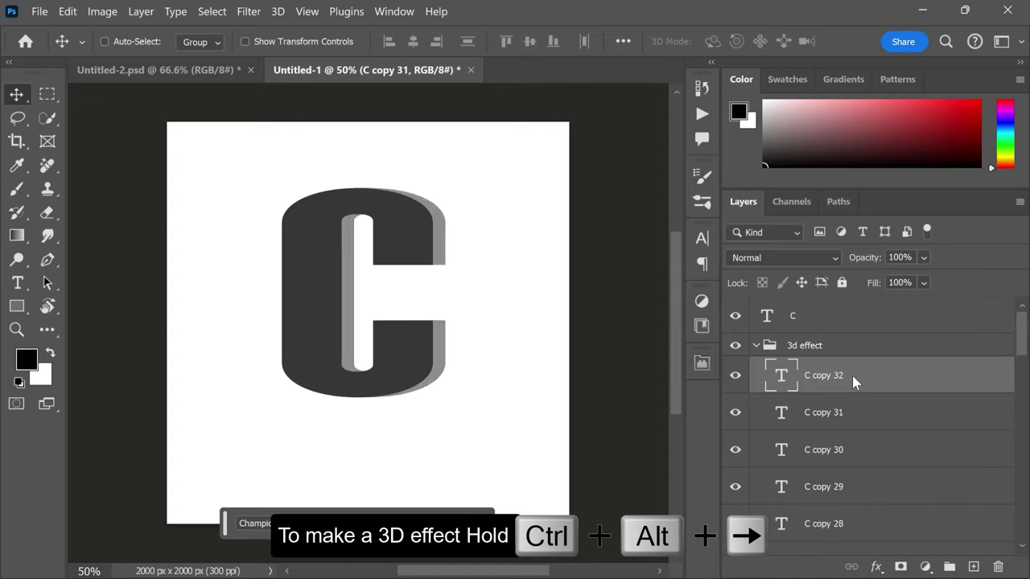
key("ctrl+alt+Right")
key("ctrl+alt+Right")
key("ctrl+alt+Right")
key("ctrl+alt+Right")
key("ctrl+alt+Right")
key("ctrl+alt+Right")
key("ctrl+alt+Right")
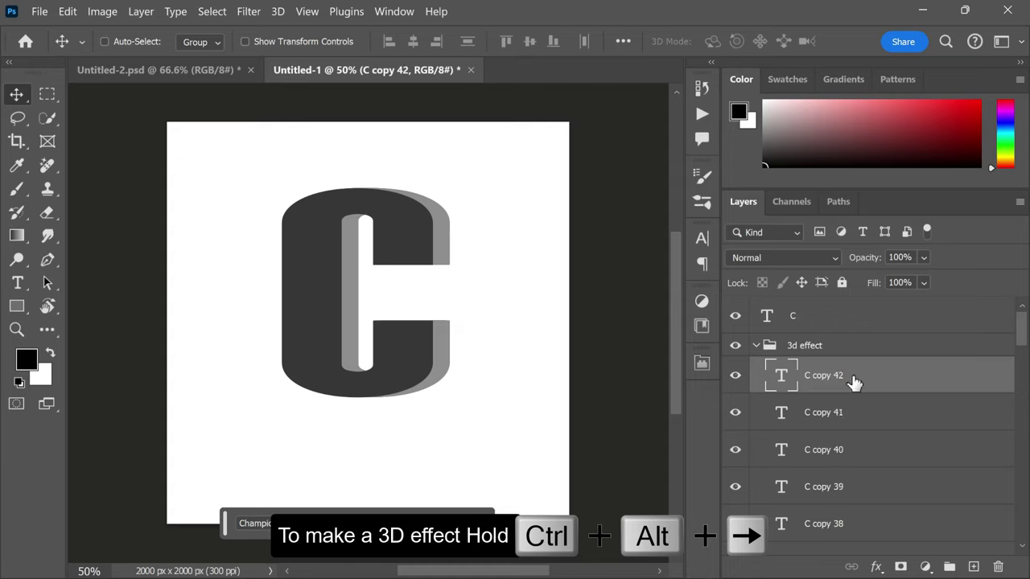
key("ctrl+alt+Right")
key("ctrl+alt+Right")
key("ctrl+alt+Right")
key("ctrl+alt+Right")
key("ctrl+alt+Right")
key("ctrl+alt+Right")
key("ctrl+alt+Right")
key("ctrl+alt+Right")
key("ctrl+alt+Right")
key("ctrl+alt+Right")
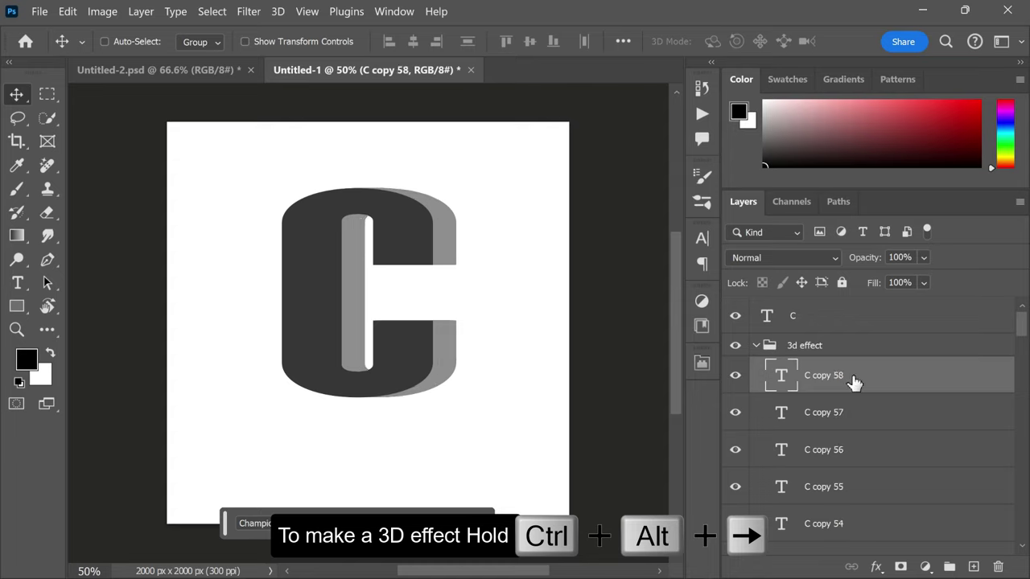
key("ctrl+alt+Right")
key("ctrl+alt+Right")
key("ctrl+alt+Right")
key("ctrl+alt+Right")
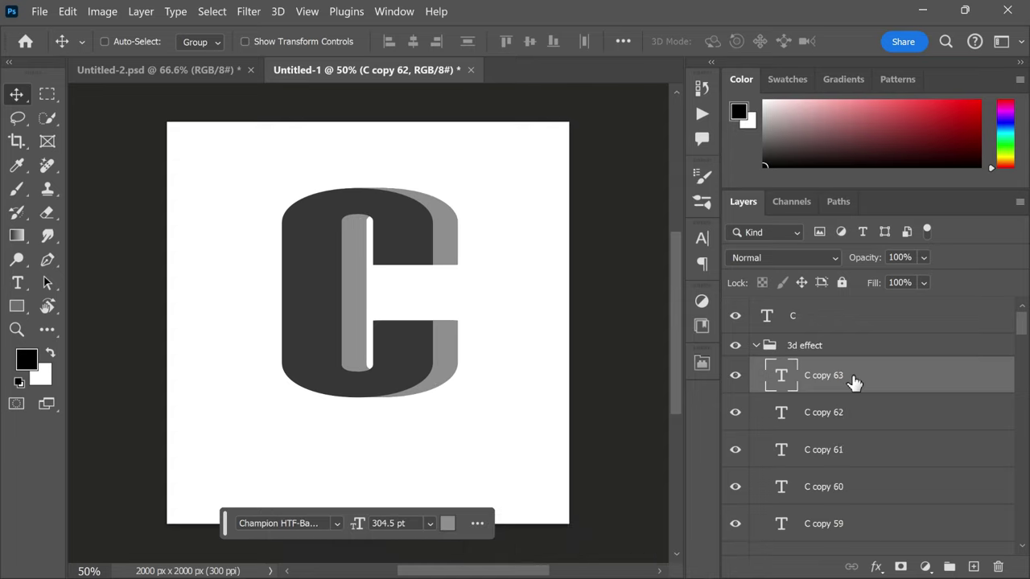
key("ctrl+alt+Right")
key("ctrl+alt+Right")
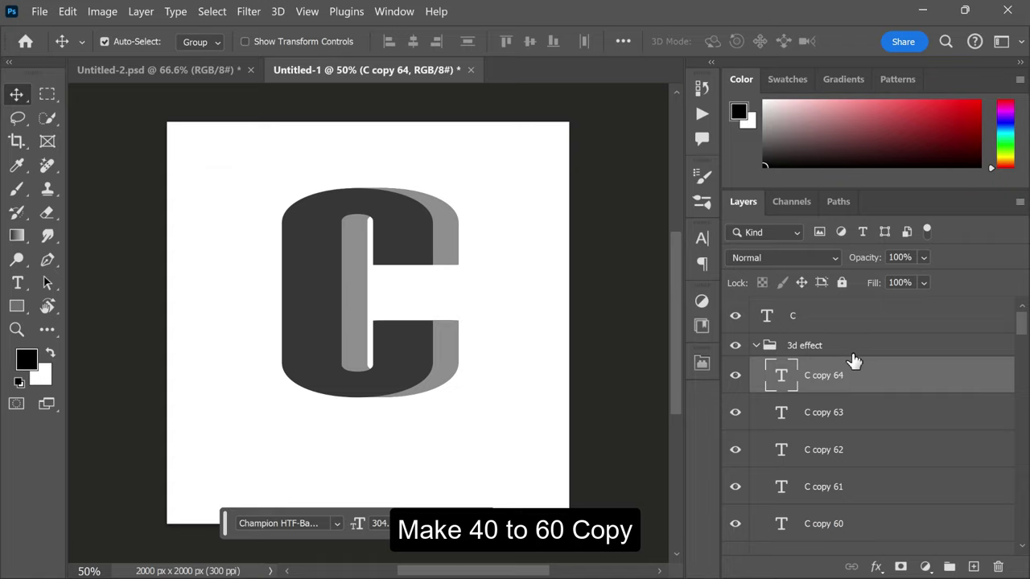
- Place the cheetah photo as an embedded layer above the C layer
left_click(756, 345)
left_click(828, 323)
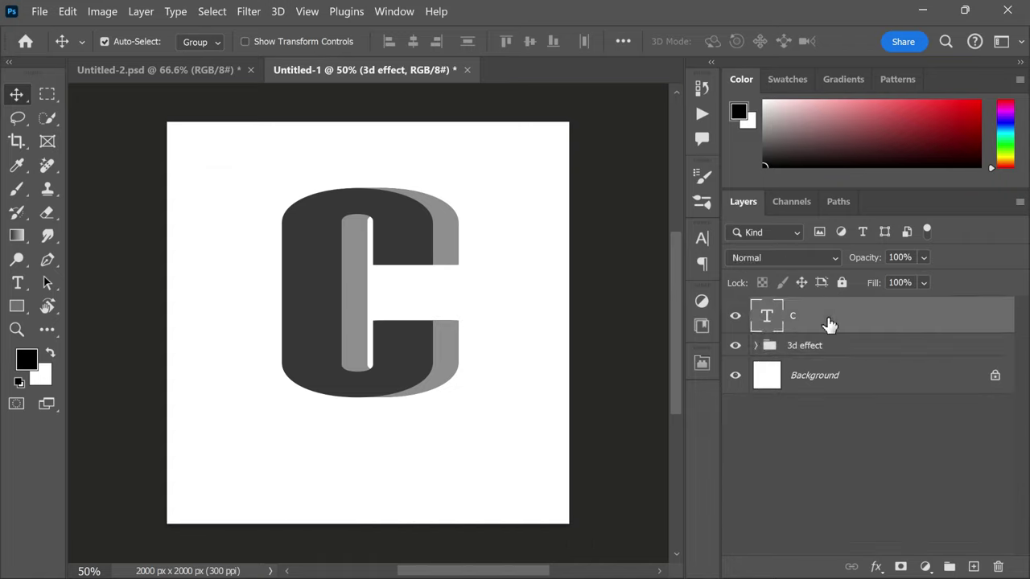
left_click(40, 11)
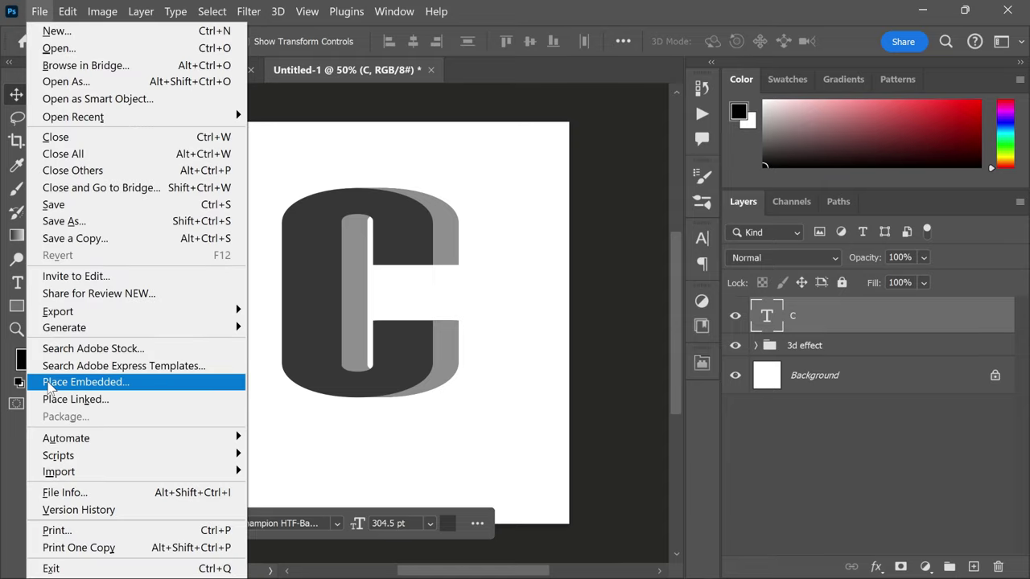
left_click(86, 381)
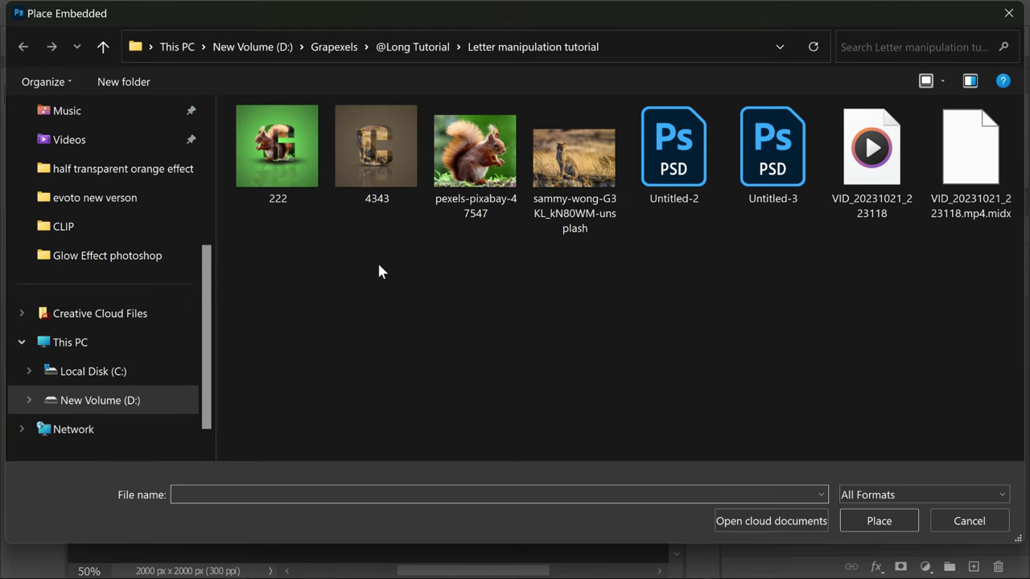
left_click(560, 165)
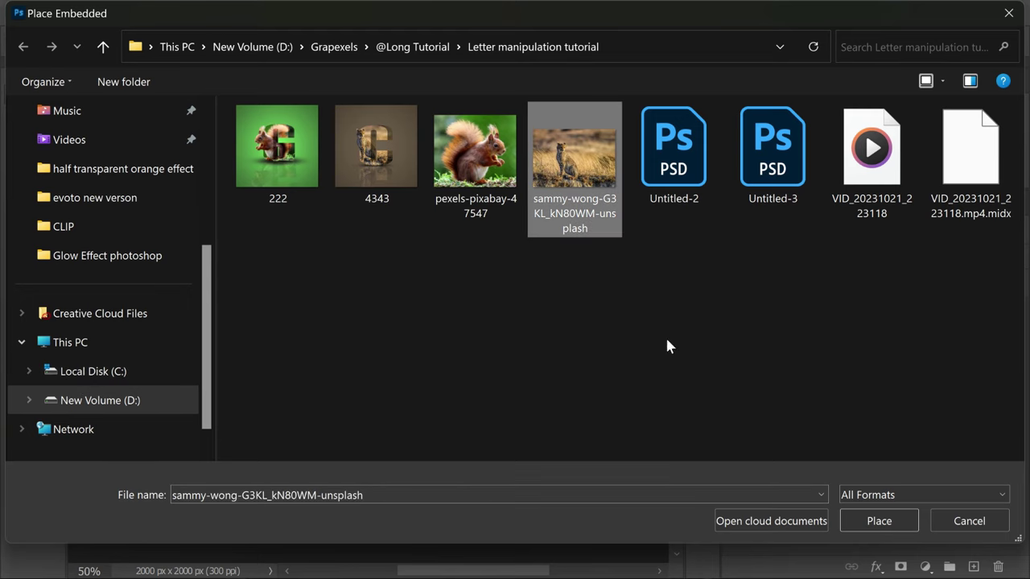
left_click(899, 530)
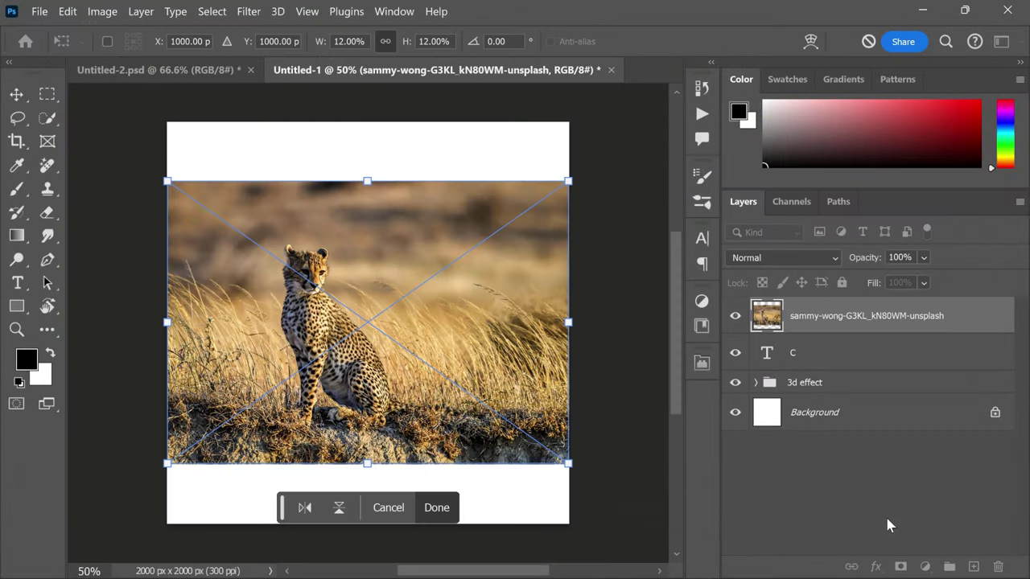
- Drop the photo's opacity to 53% and shrink it over the letter C
left_click(922, 258)
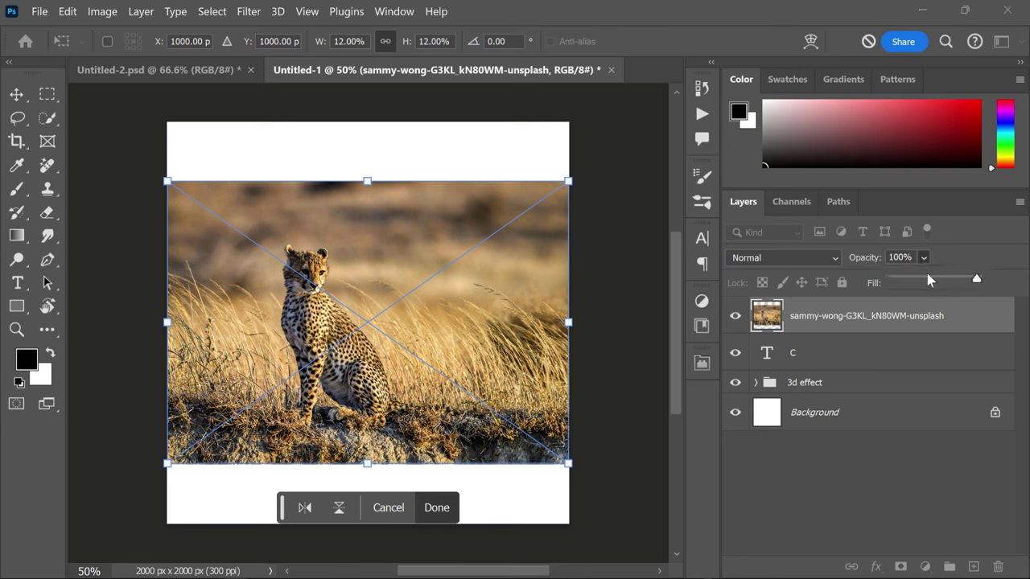
left_click_drag(977, 279, 938, 279)
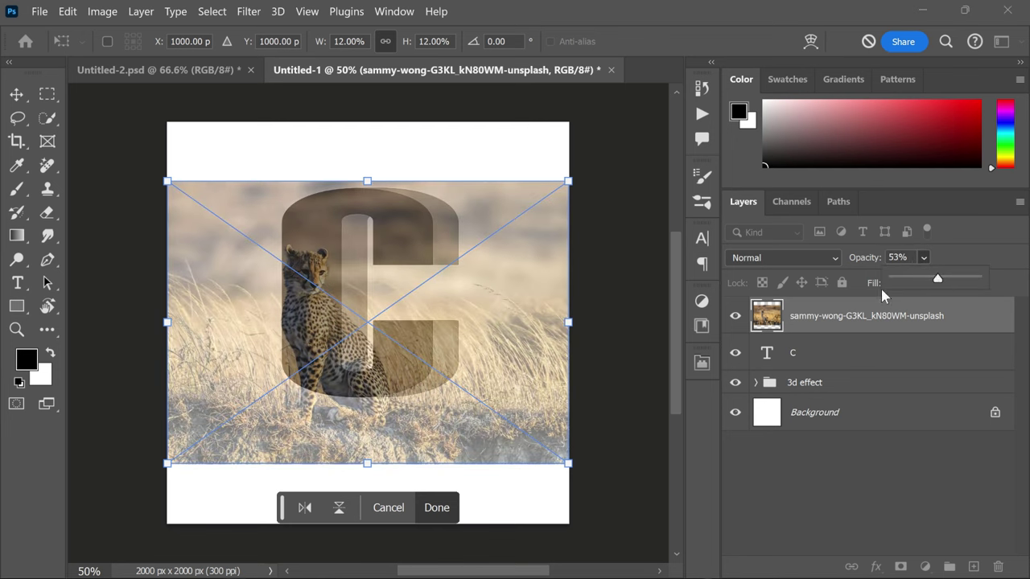
left_click_drag(568, 321, 534, 322)
mouse_move(434, 343)
left_mouse_down()
mouse_move(424, 286)
mouse_move(432, 319)
left_mouse_up()
scroll(423, 349, "up", 2)
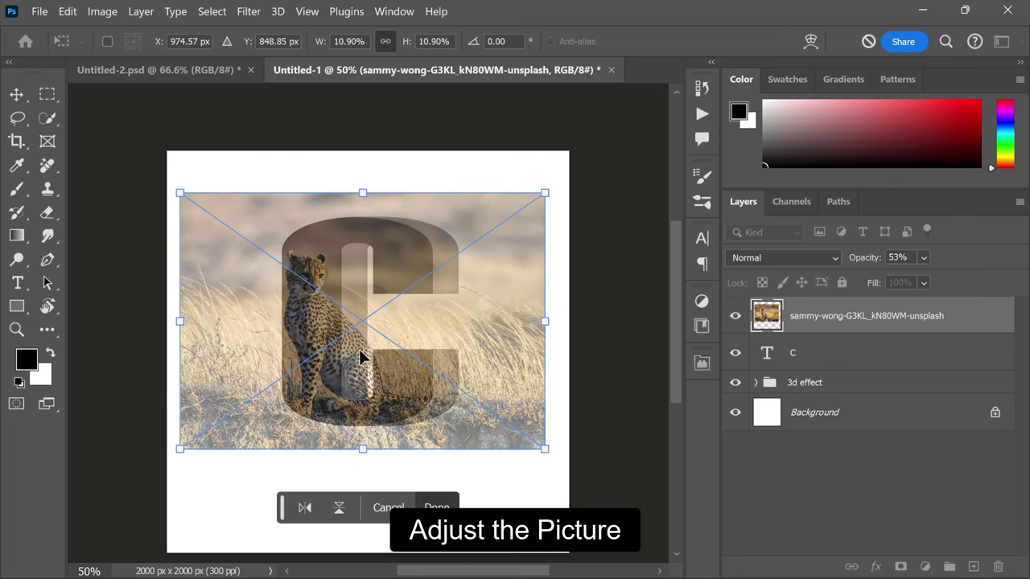
scroll(360, 358, "up", 2)
- Tilt the photo to about -4.66° and enlarge it to cover the C
mouse_move(608, 306)
left_mouse_down()
mouse_move(629, 284)
mouse_move(593, 276)
mouse_move(631, 252)
mouse_move(659, 253)
left_mouse_up()
left_click_drag(531, 298, 471, 293)
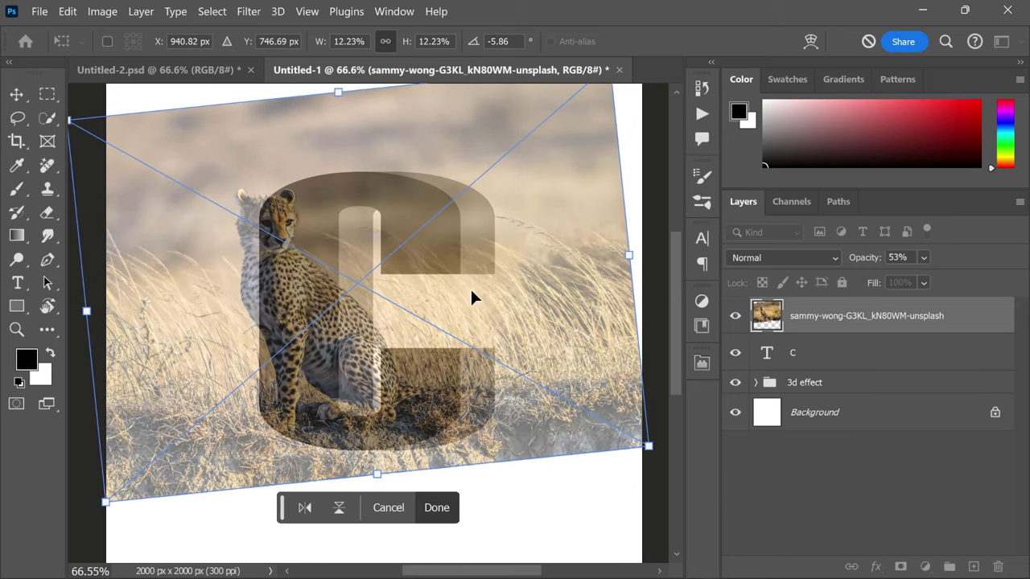
left_click_drag(337, 92, 337, 84)
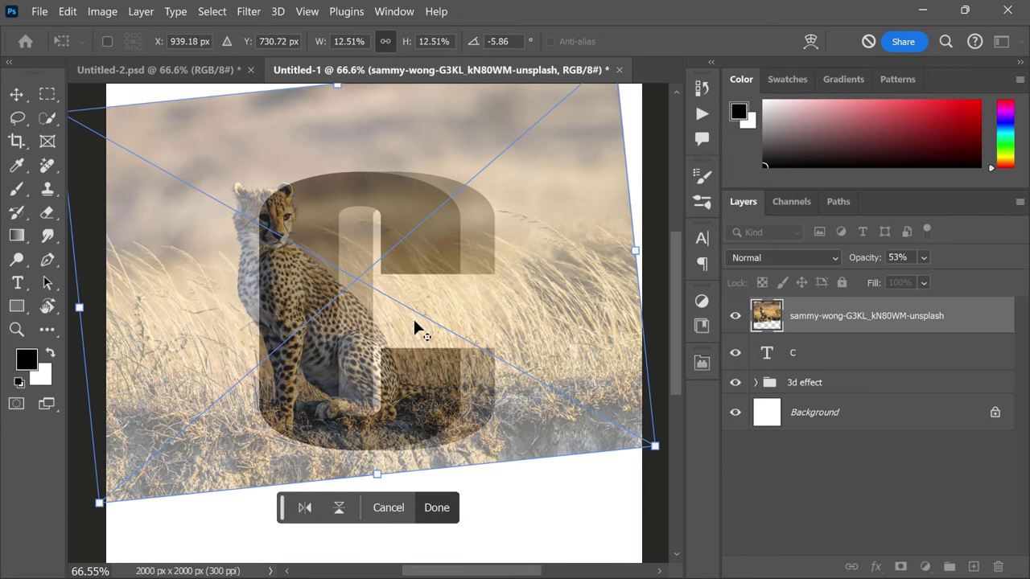
scroll(417, 328, "down", 2)
left_click_drag(590, 306, 656, 235)
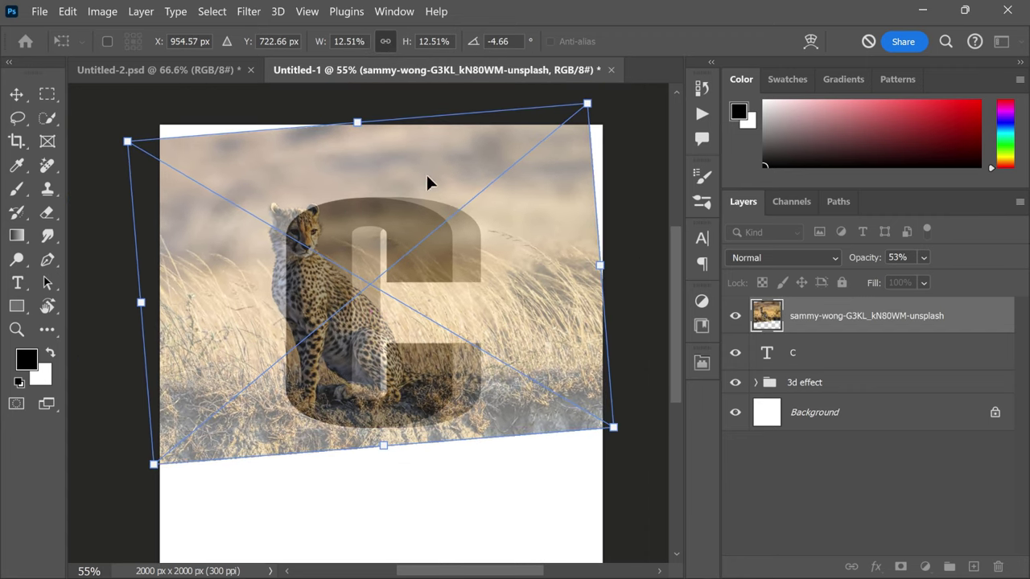
key("Return")
left_click(923, 258)
- Restore the photo to 100% opacity and clip it into the letter C
left_click_drag(969, 277, 1009, 287)
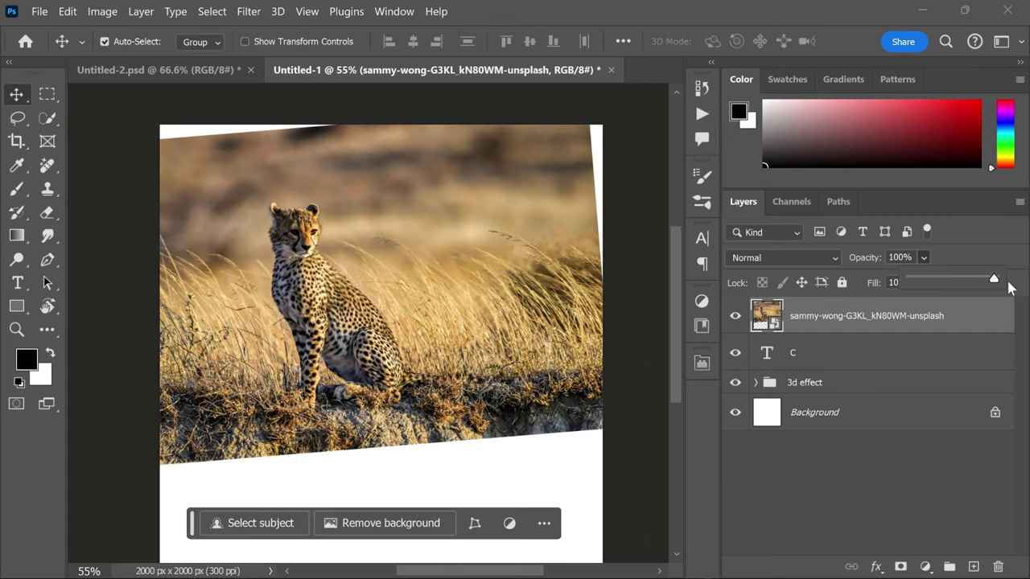
left_click_drag(556, 276, 533, 275)
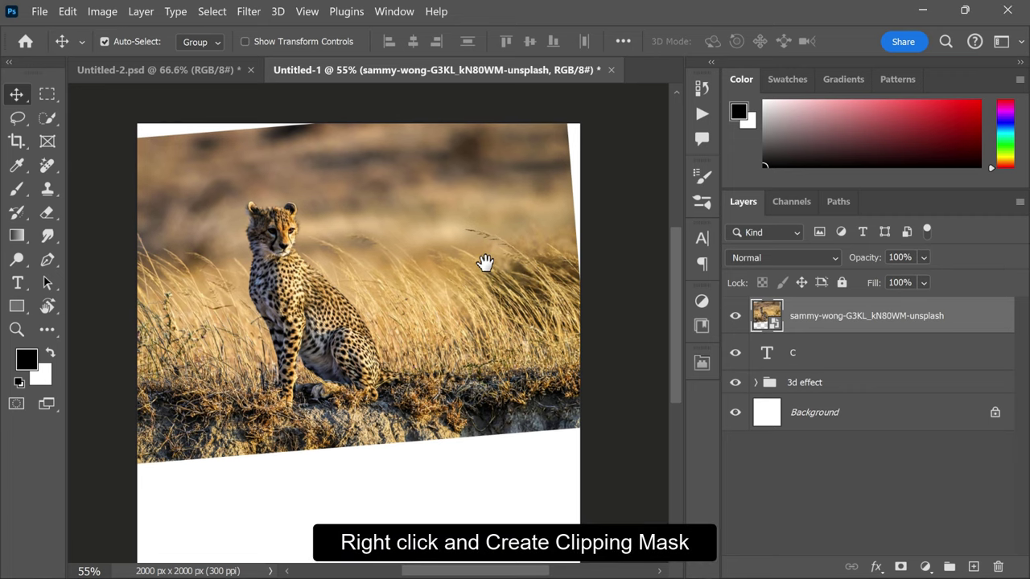
right_click(834, 321)
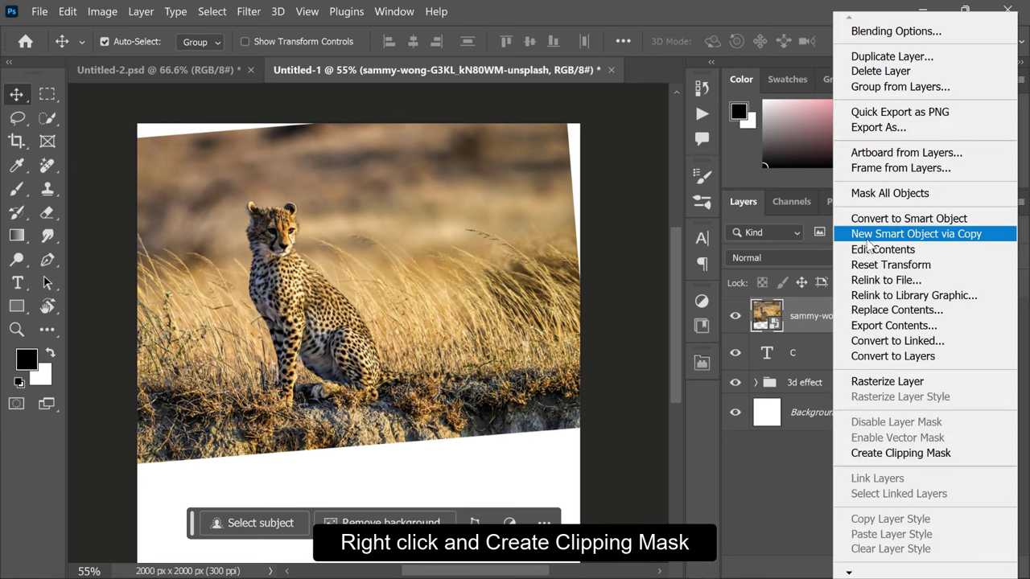
left_click(879, 453)
- Clip a duplicate of the photo, placed below C, to the 3d effect group
key("ctrl+j")
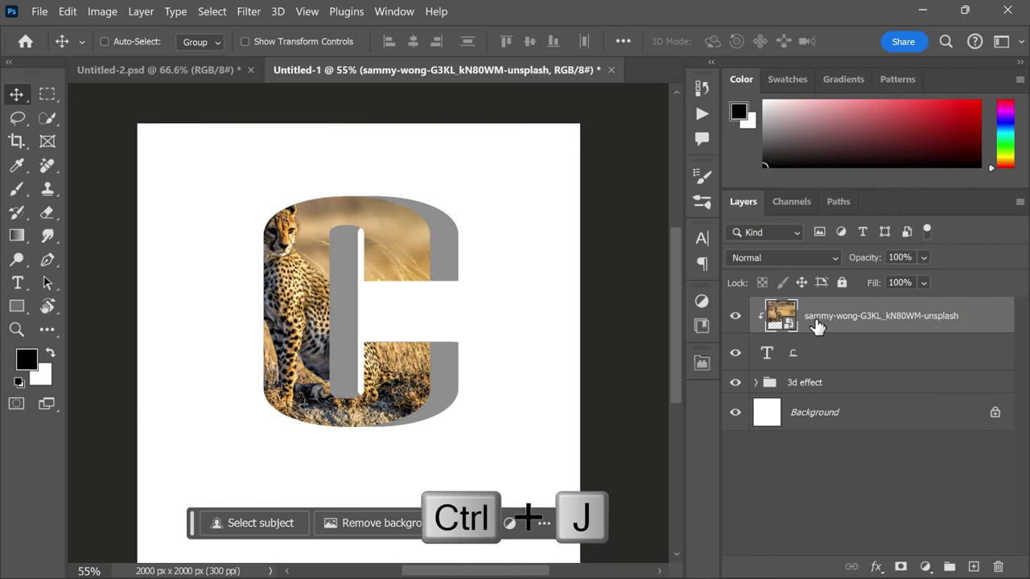
left_click_drag(818, 321, 813, 418)
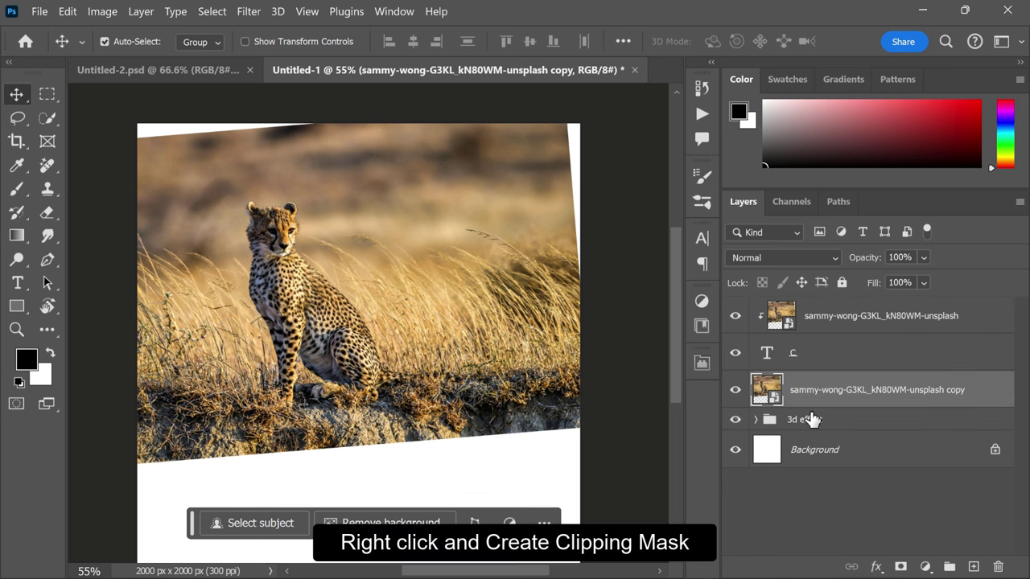
right_click(811, 396)
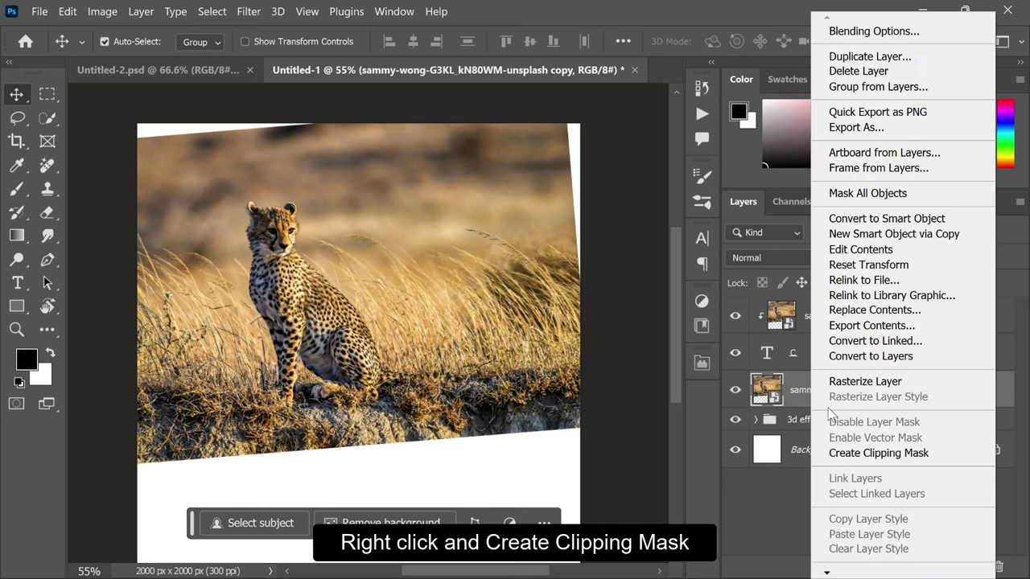
left_click(846, 453)
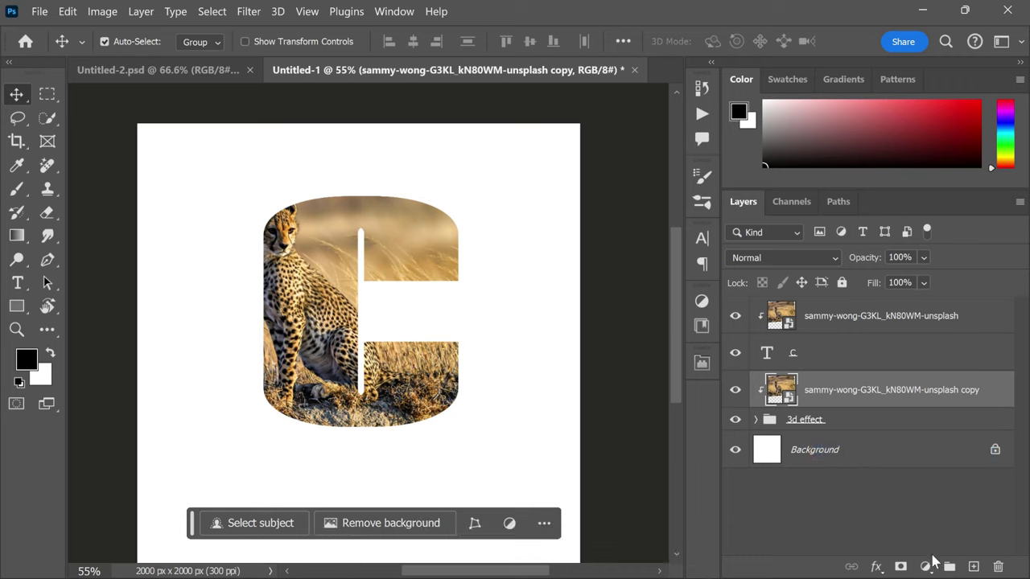
- Clip an Exposure layer (-1.57, gamma 0.69) to the edge photo, then duplicate the top photo
left_click(926, 567)
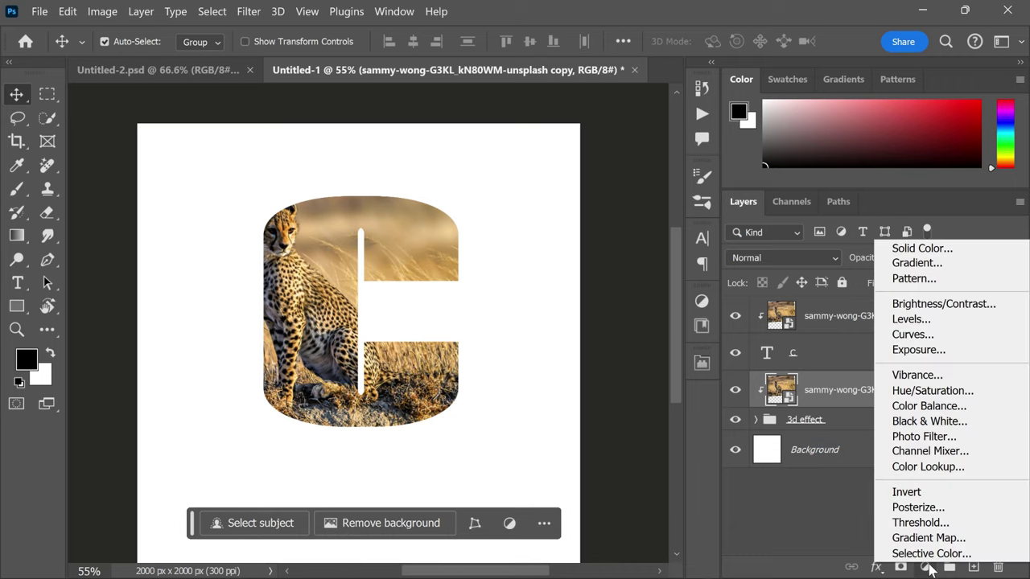
left_click(917, 349)
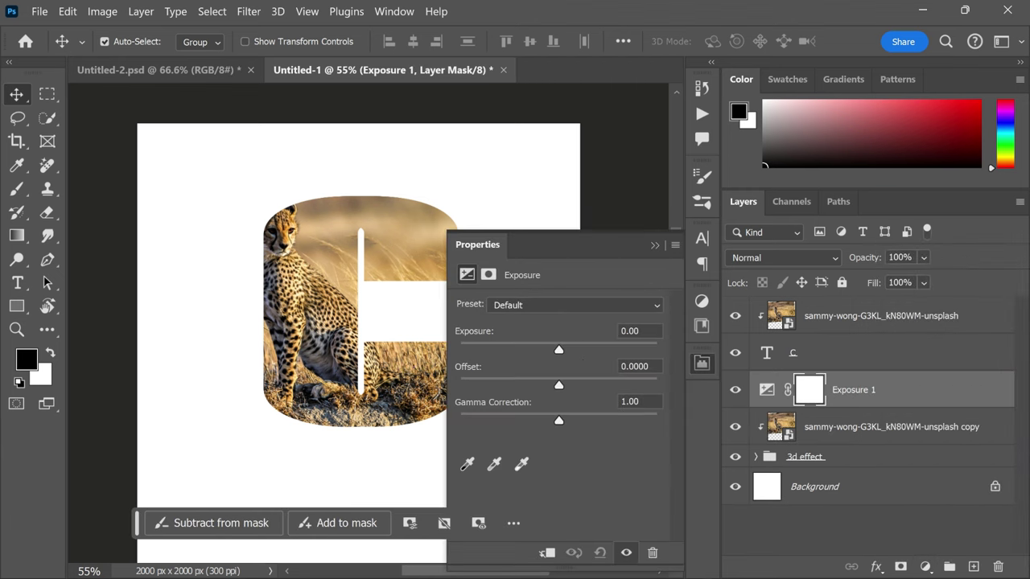
left_click_drag(556, 352, 537, 351)
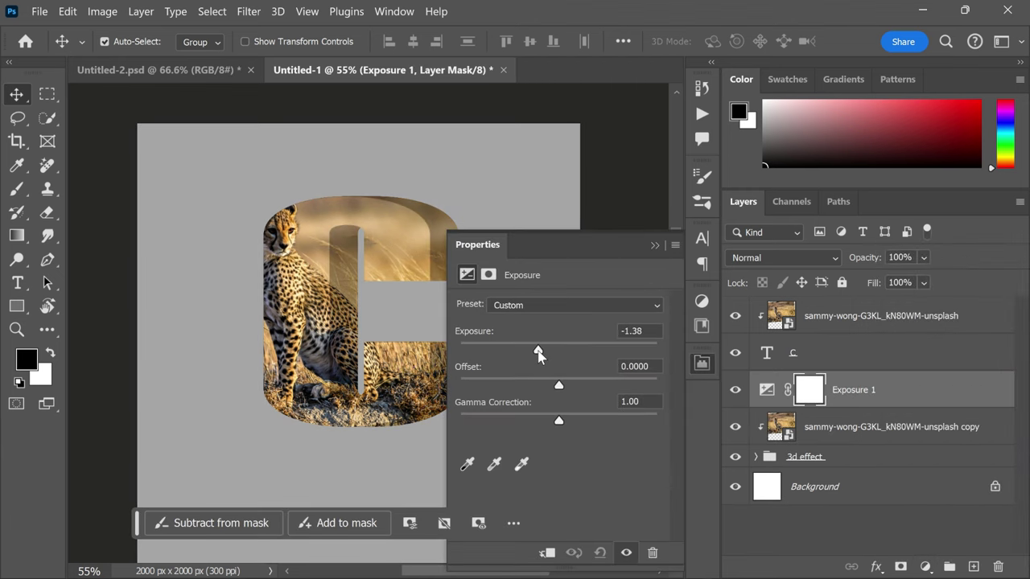
left_click(548, 552)
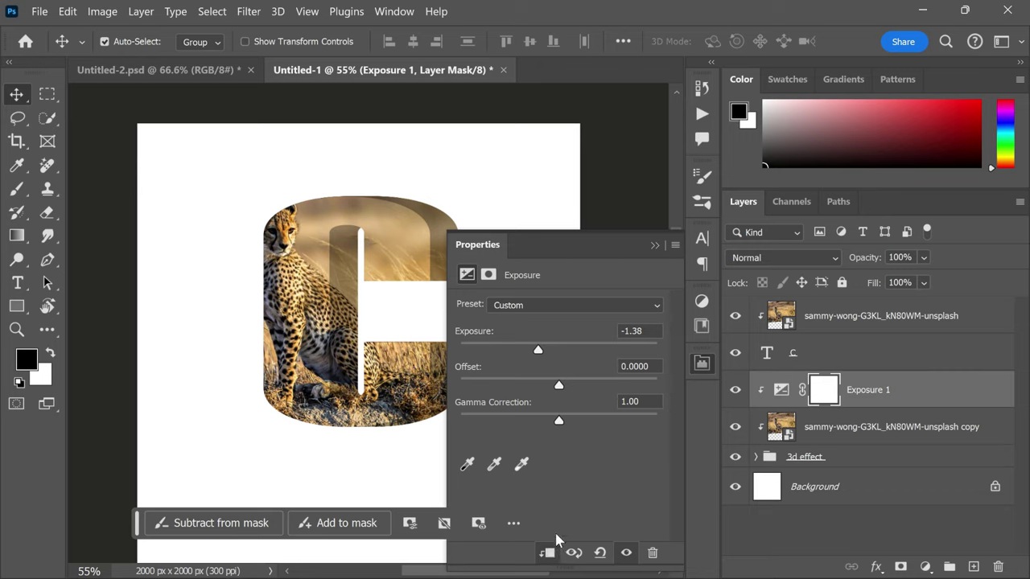
left_click_drag(564, 422, 572, 421)
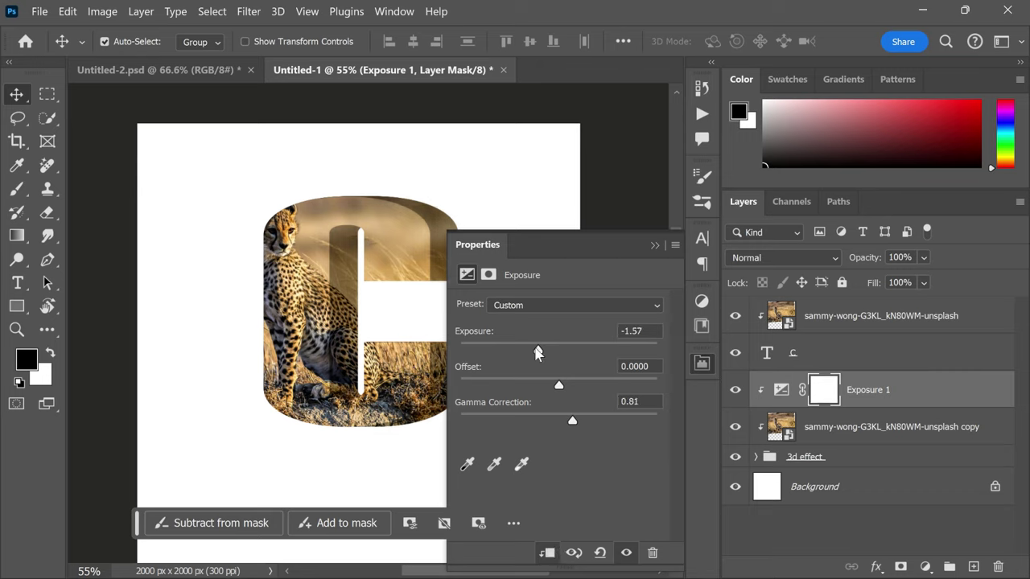
left_click_drag(538, 353, 534, 353)
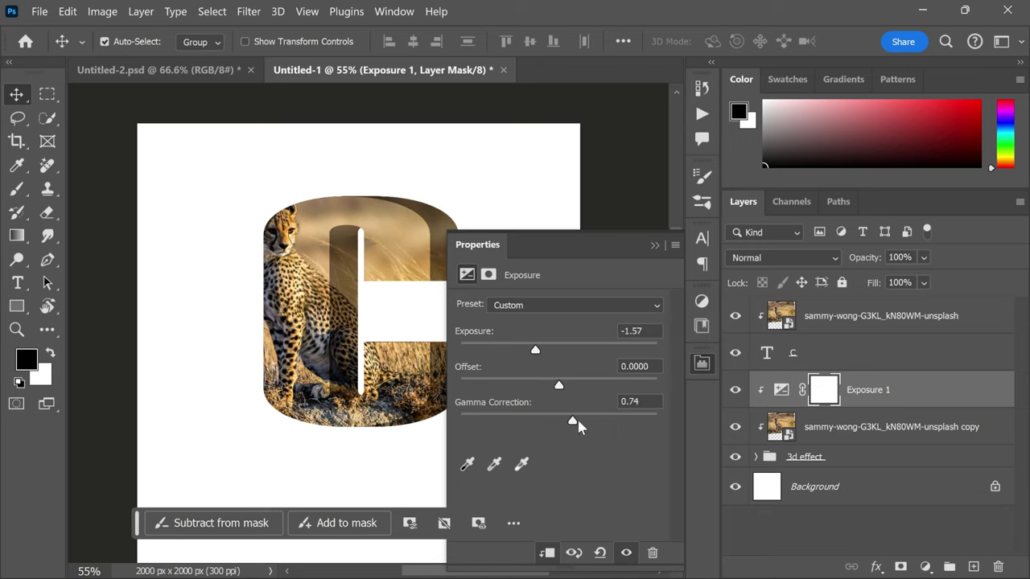
left_click_drag(578, 419, 581, 421)
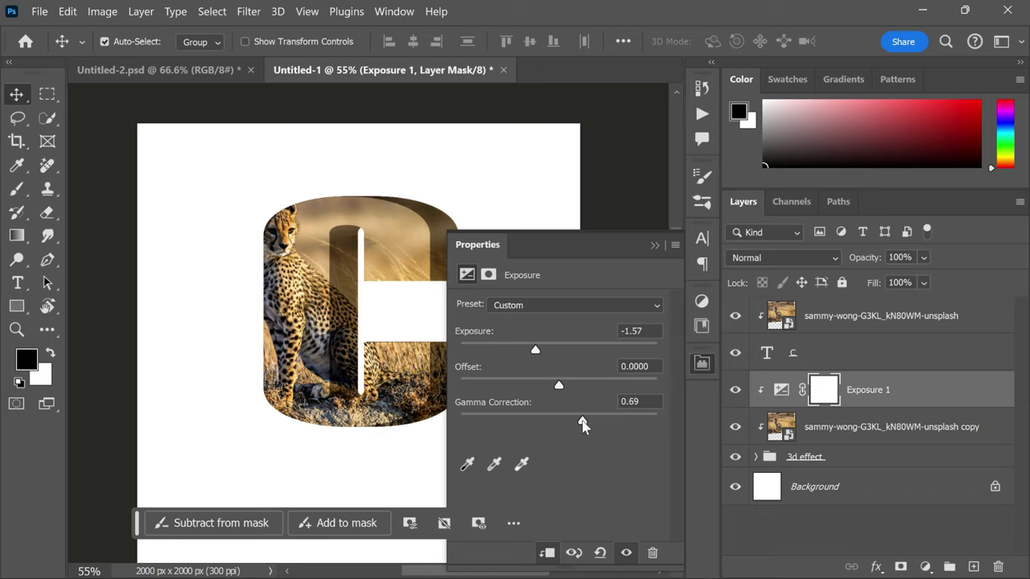
left_click(702, 367)
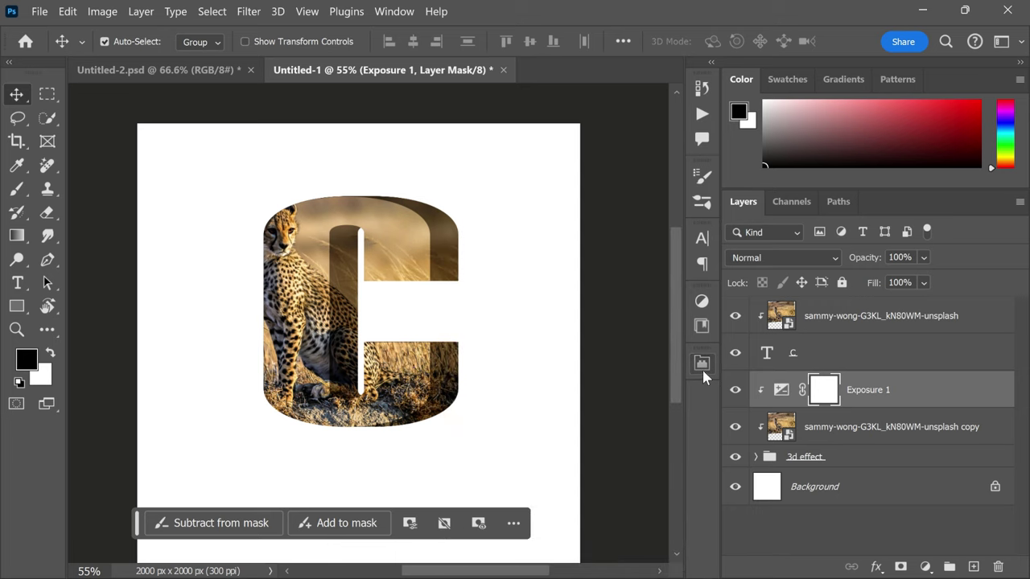
left_click(814, 319)
key("ctrl+j")
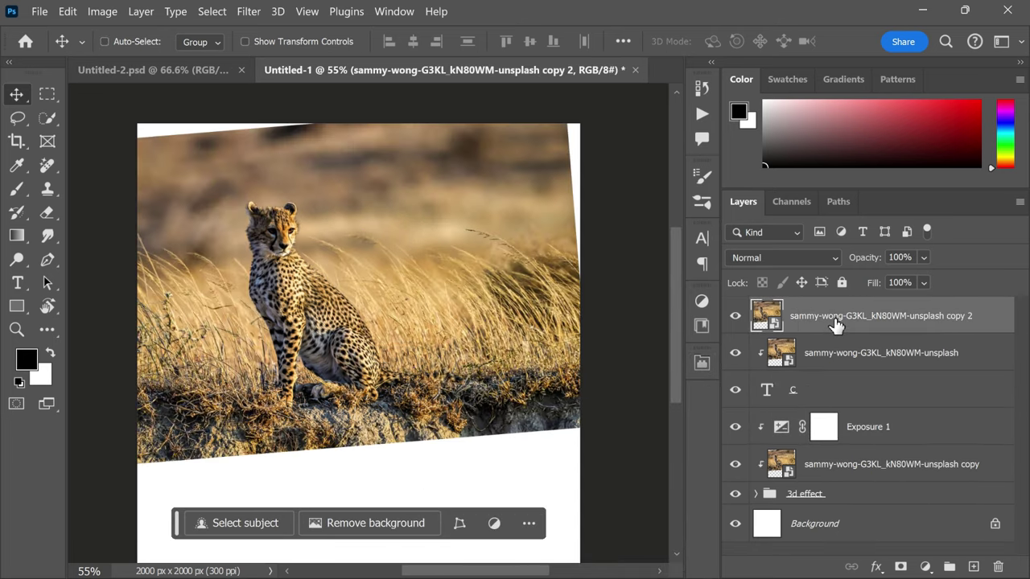
- Mask the top photo copy to the cheetah using Select Subject (Cloud)
key("ctrl")
left_click(48, 119)
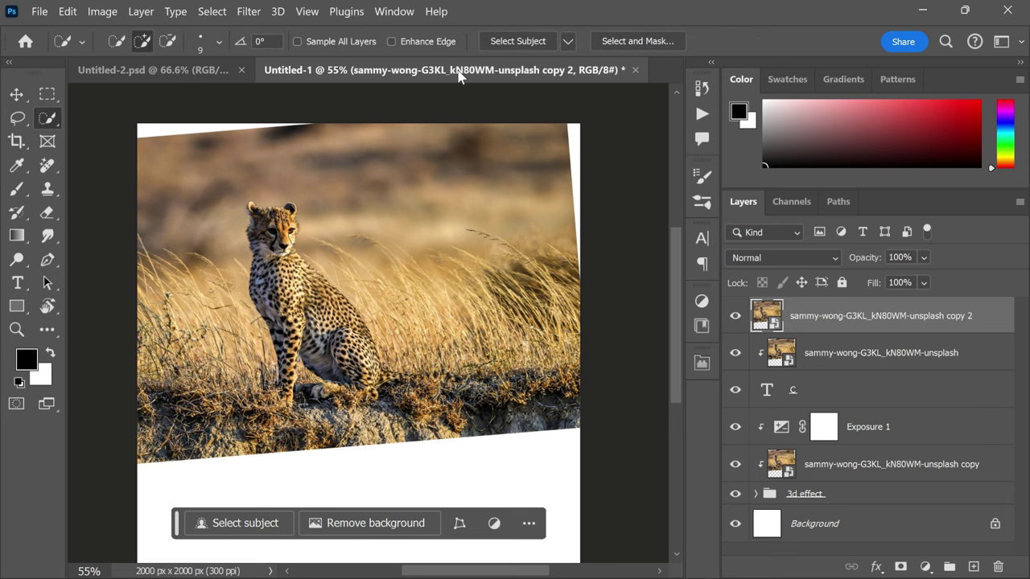
left_click(567, 42)
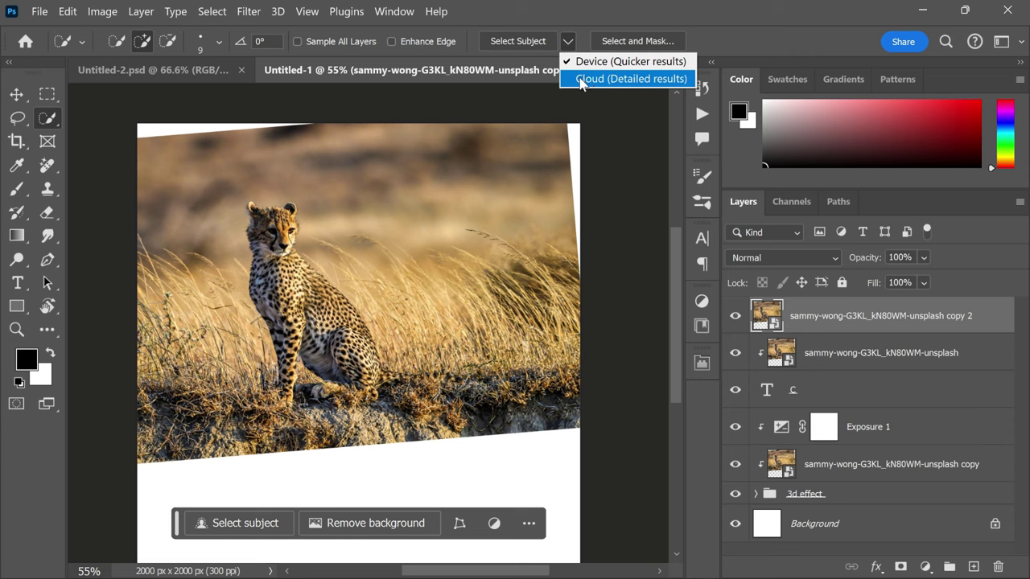
left_click(581, 80)
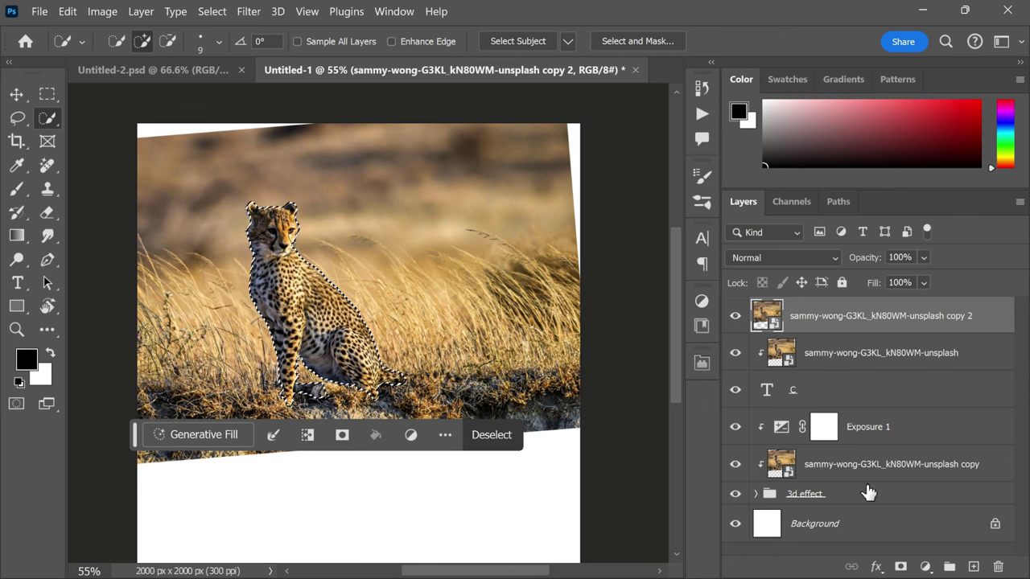
left_click(901, 567)
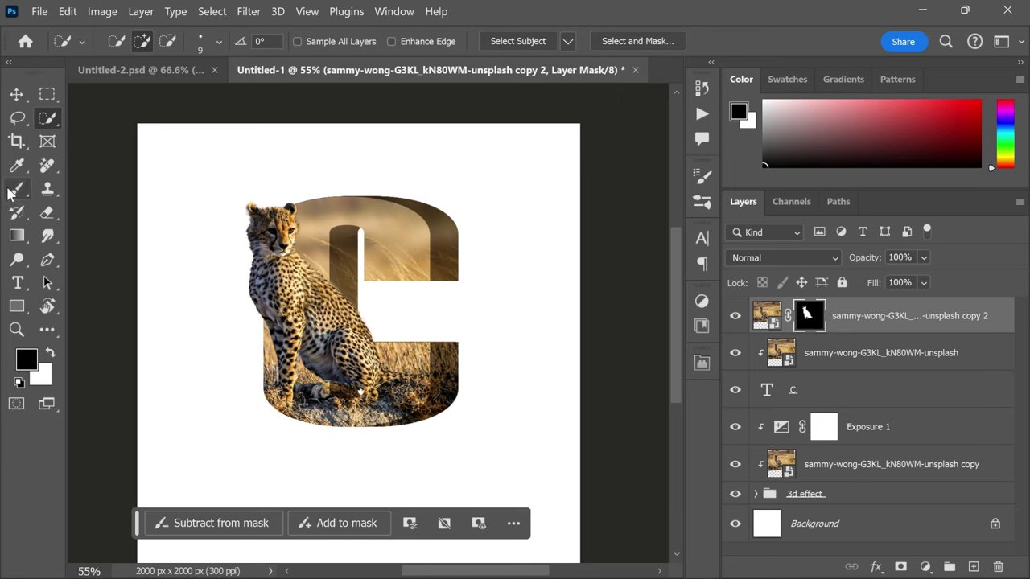
- Paint black on the mask with a smaller brush to hide the strip beside the cheetah
left_click(16, 189)
left_click(78, 186)
left_click(52, 354)
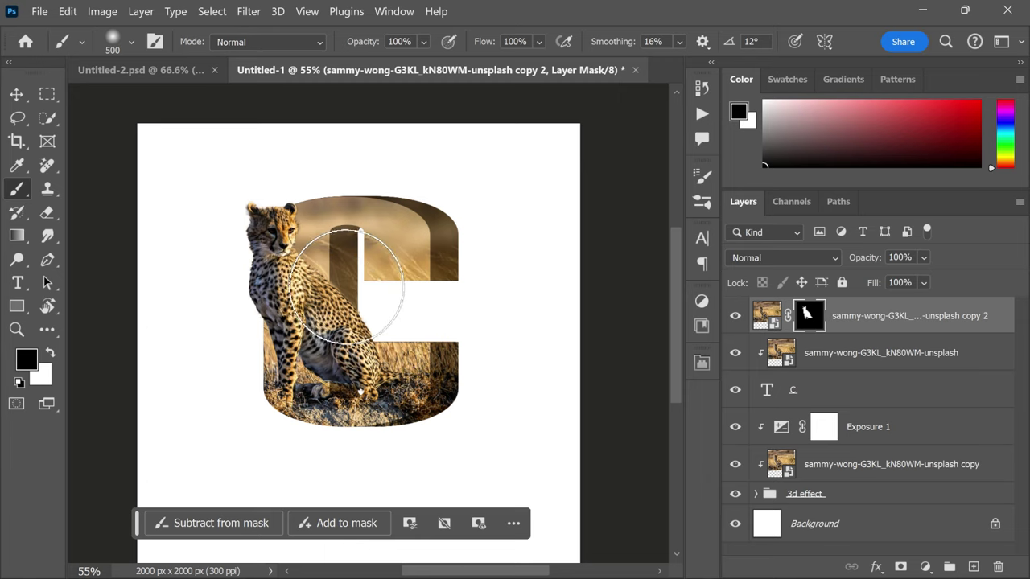
key("bracketleft")
key("bracketleft")
mouse_move(345, 276)
left_mouse_down()
mouse_move(341, 360)
mouse_move(369, 384)
left_mouse_up()
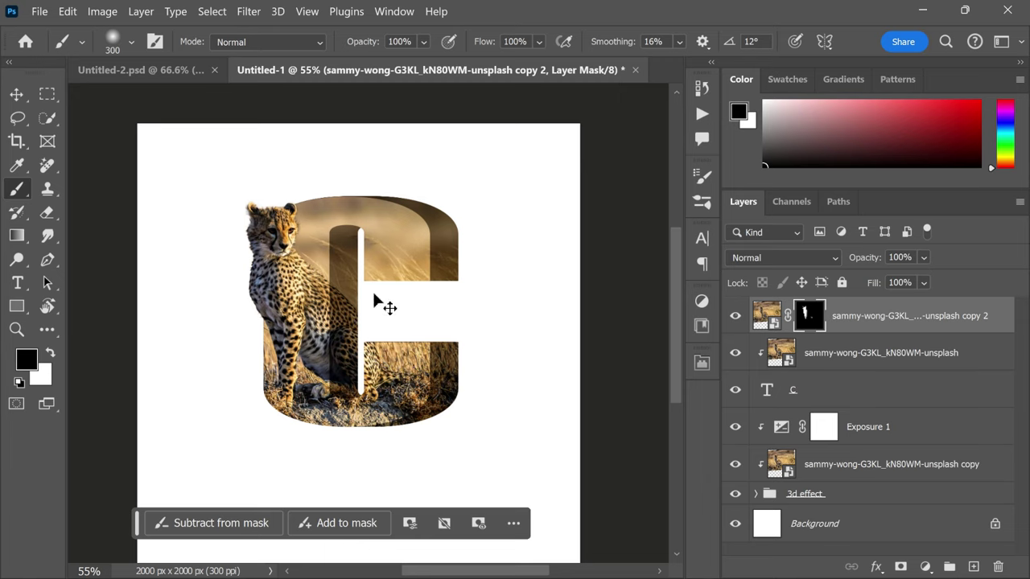
key("v")
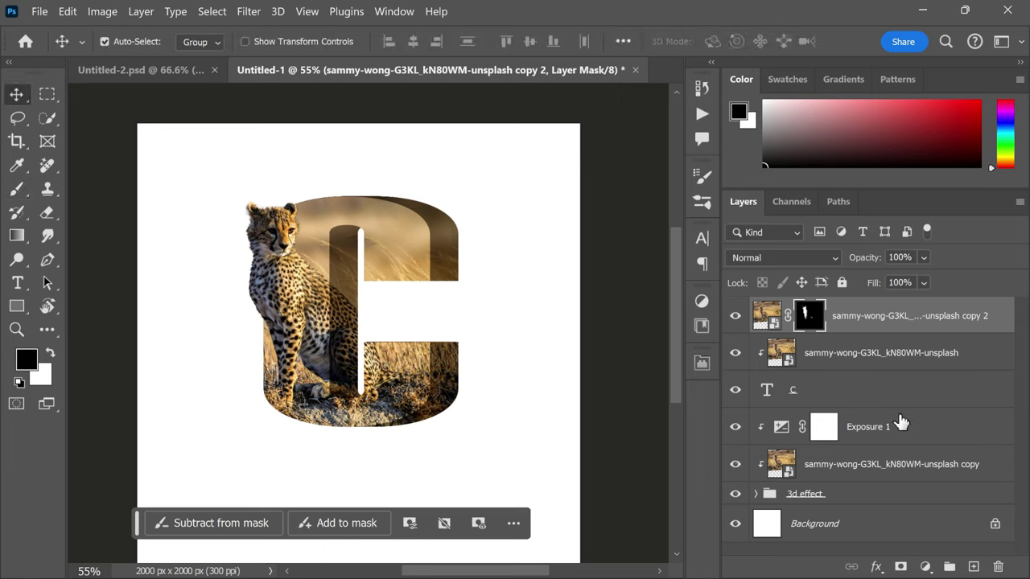
- Add an empty layer just above the Background and rename it 'shadow'
left_click(839, 527)
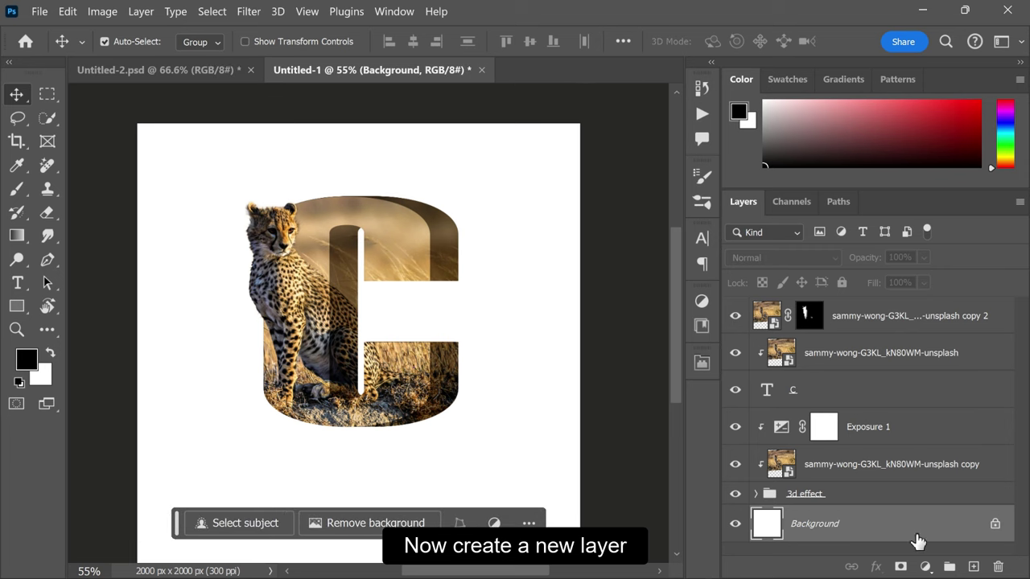
left_click(974, 567)
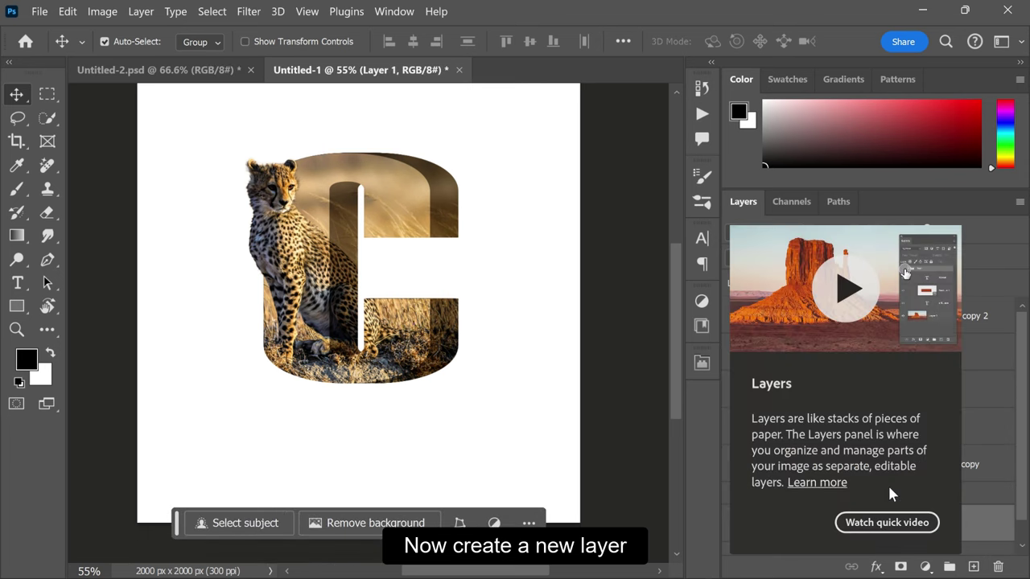
scroll(802, 528, "down", 1)
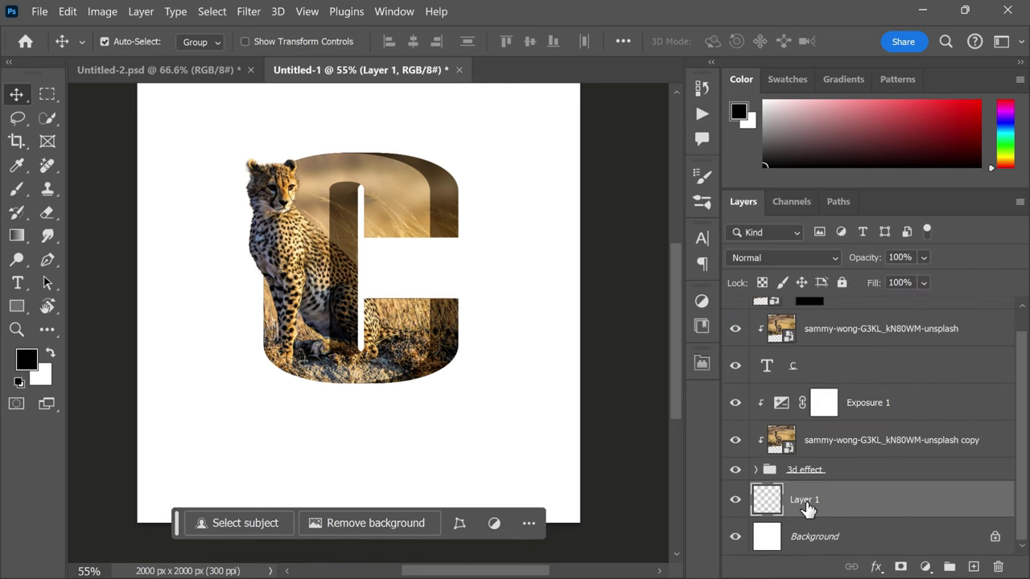
double_click(804, 500)
type("shadow")
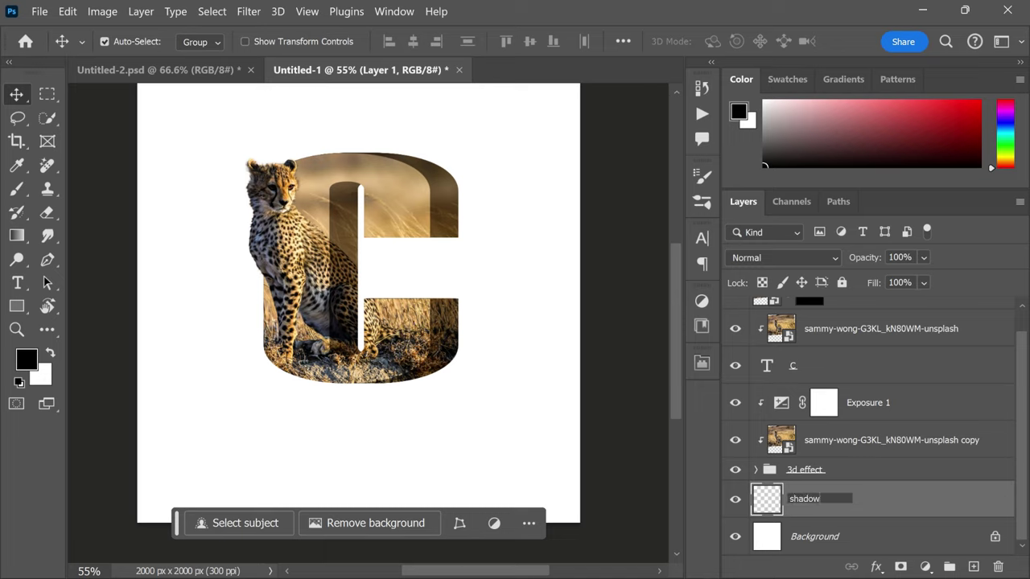
key("Return")
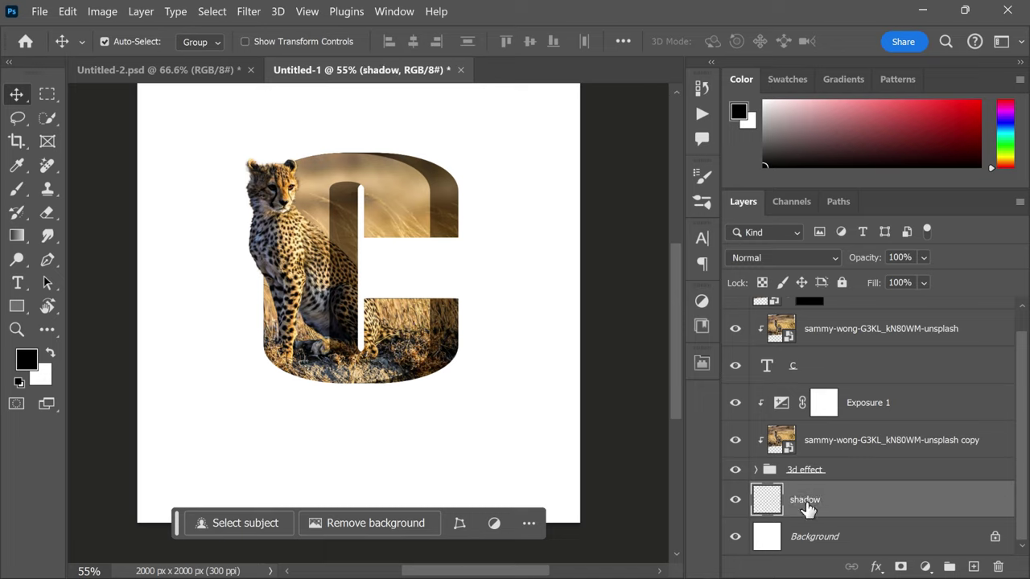
- Paint a soft black spot on the shadow layer with an enlarged brush
left_click(18, 190)
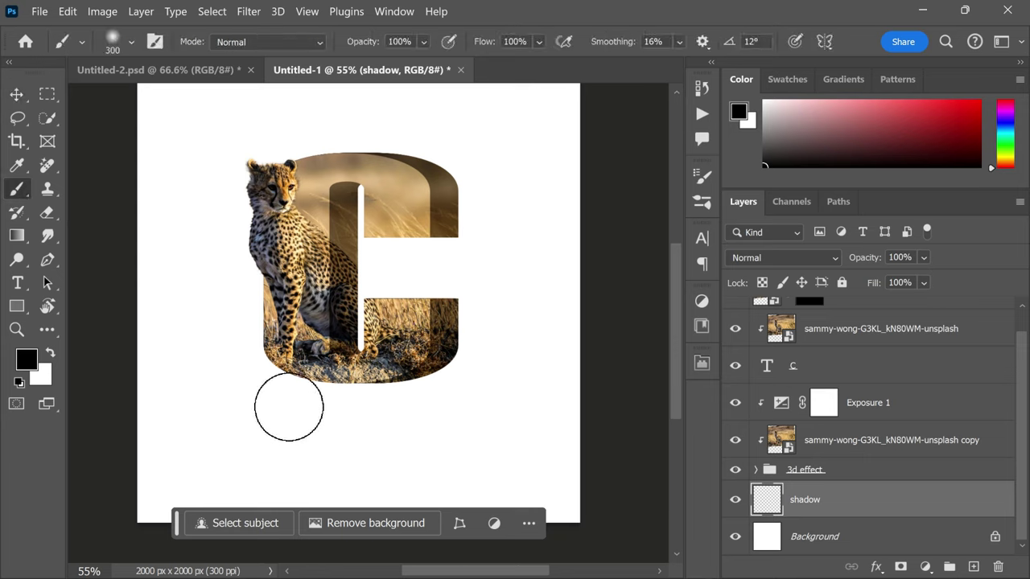
key("bracketright")
key("bracketright")
key("bracketright")
key("bracketright")
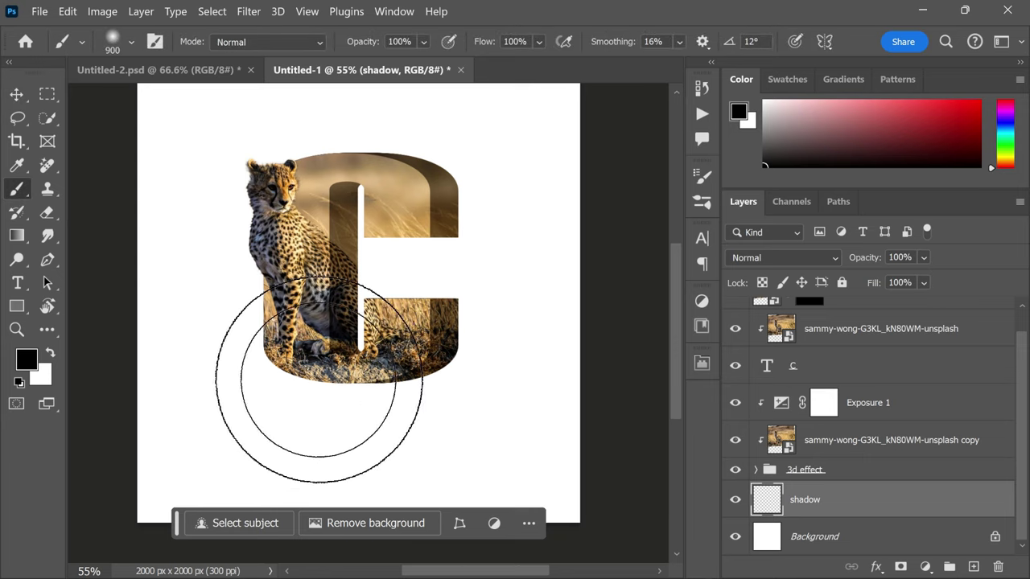
key("bracketright")
key("bracketright")
left_click(352, 381)
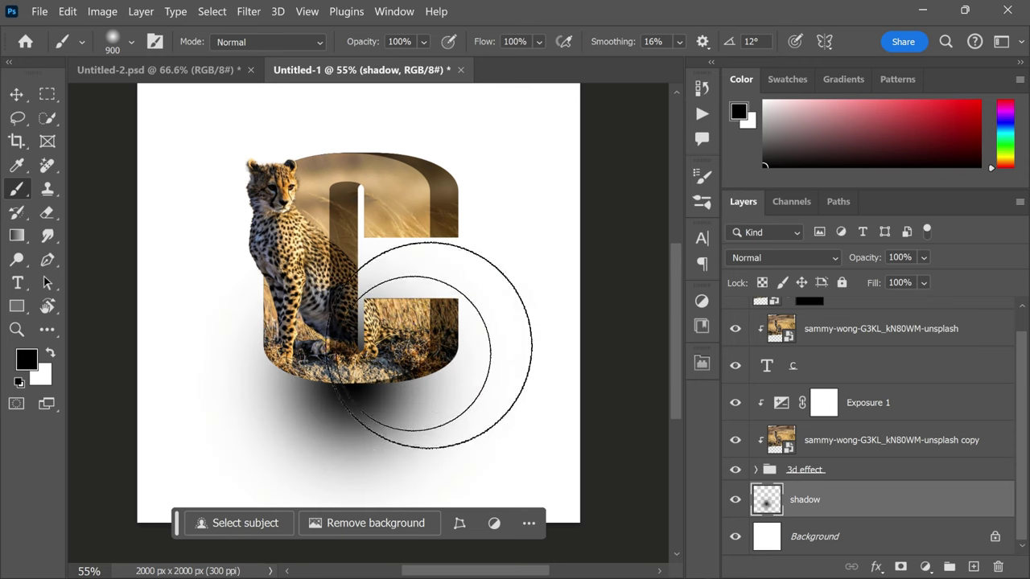
- Squash the spot into a thin ellipse at 4.73% height beneath the letter C
key("ctrl+t")
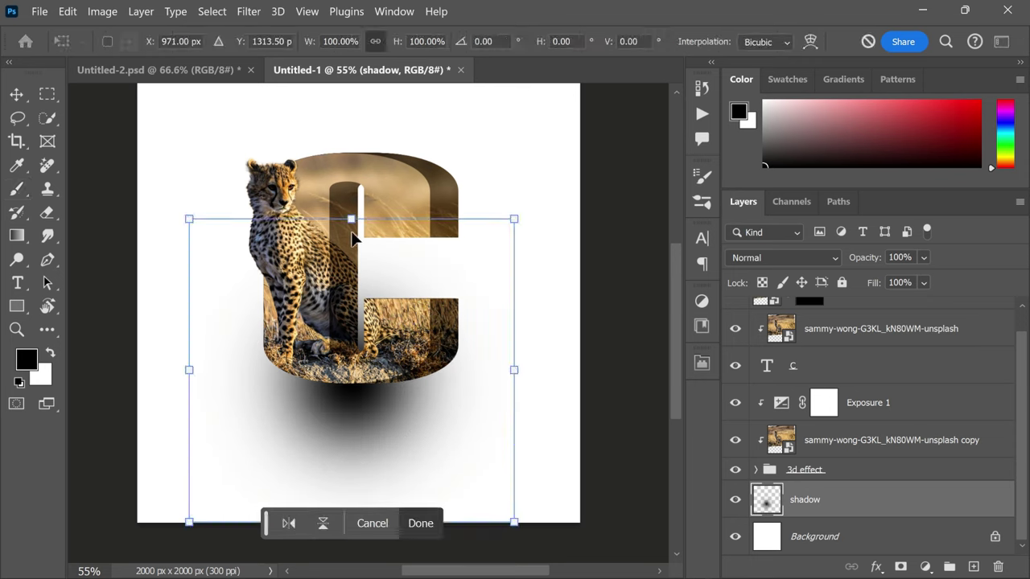
left_click_drag(351, 218, 355, 483)
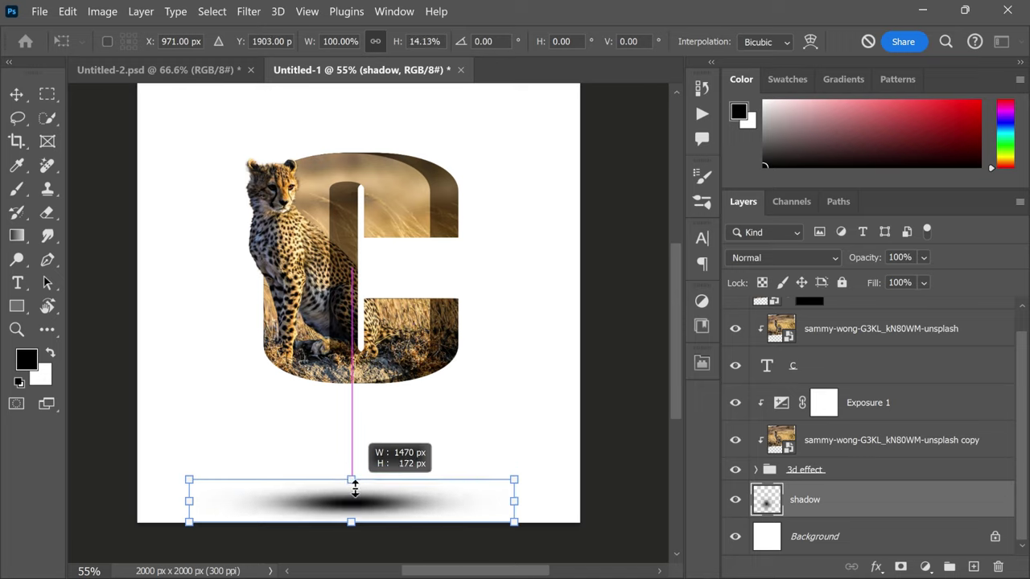
left_click_drag(354, 486, 351, 508)
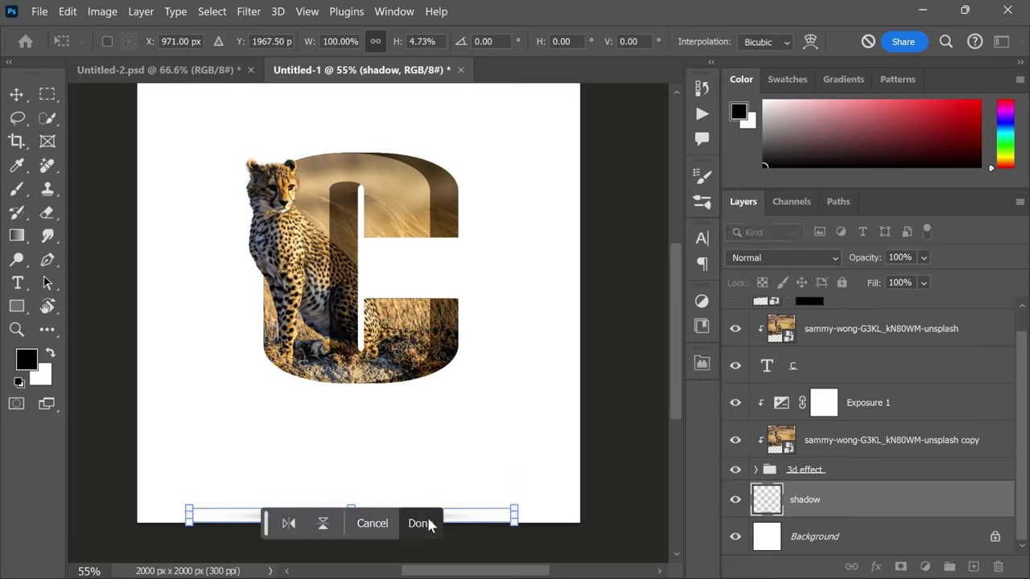
left_click_drag(471, 516, 473, 392)
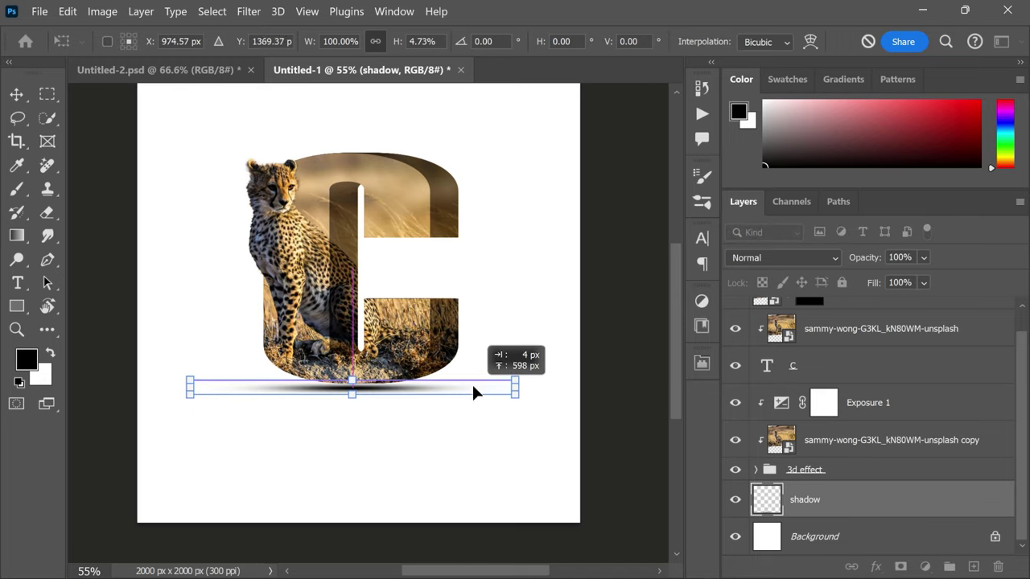
key("Down")
key("Down")
key("Down")
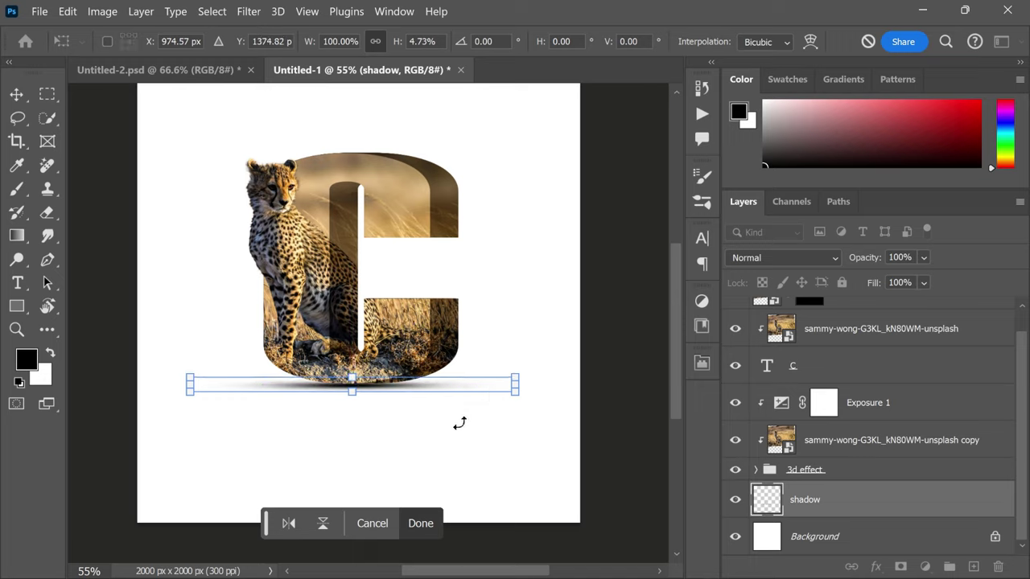
key("Up")
key("Right")
key("Right")
key("Right")
key("Right")
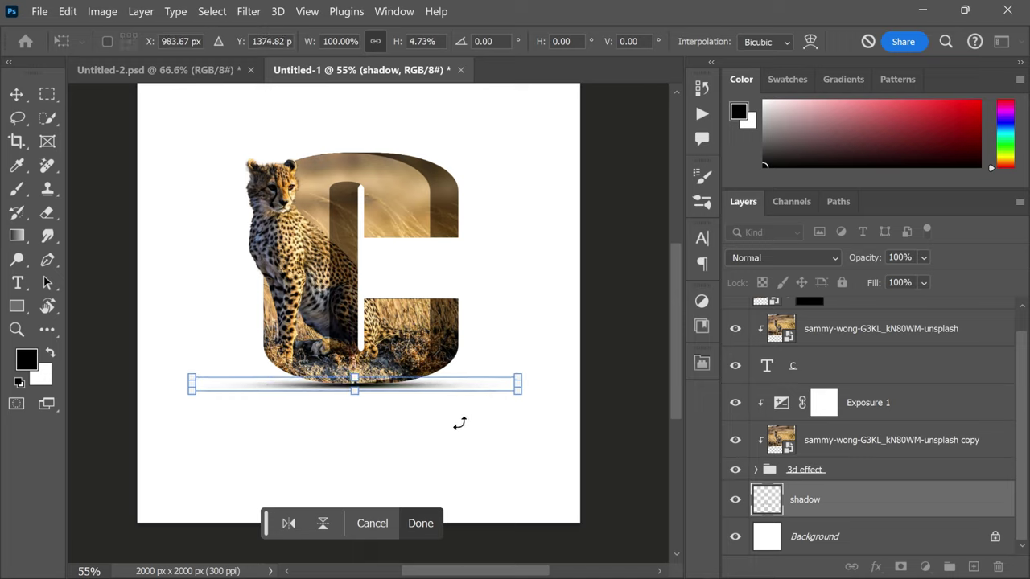
key("Return")
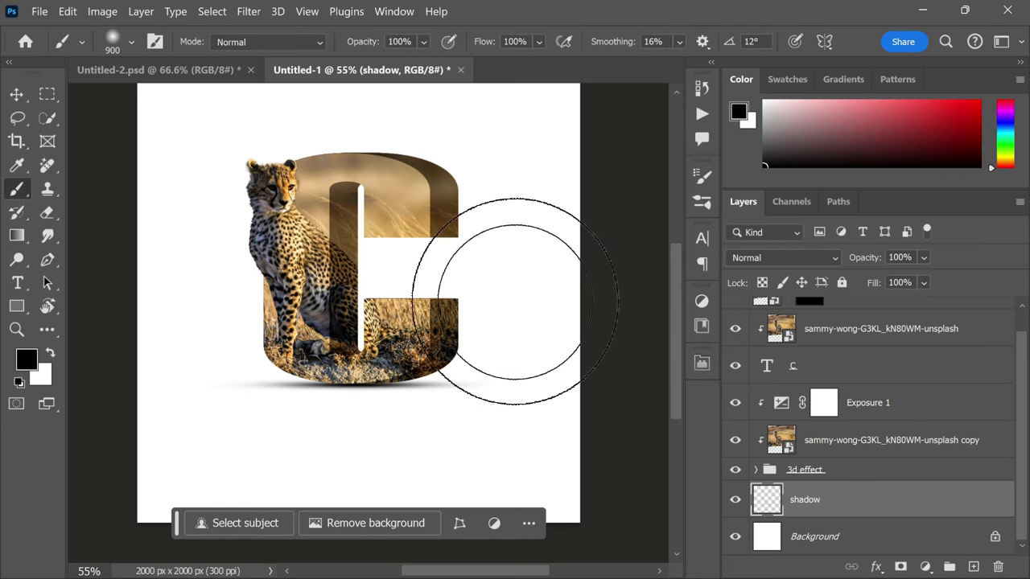
key("v")
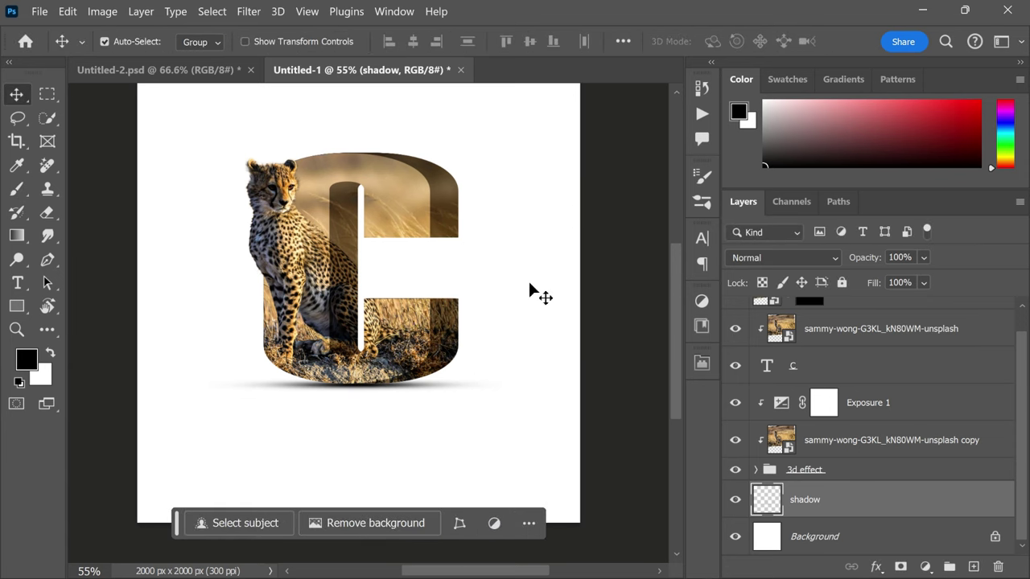
- Group the cheetah copy through 3d effect layers and duplicate the group
left_click(840, 470)
scroll(845, 464, "up", 1)
left_click(859, 320, "shift")
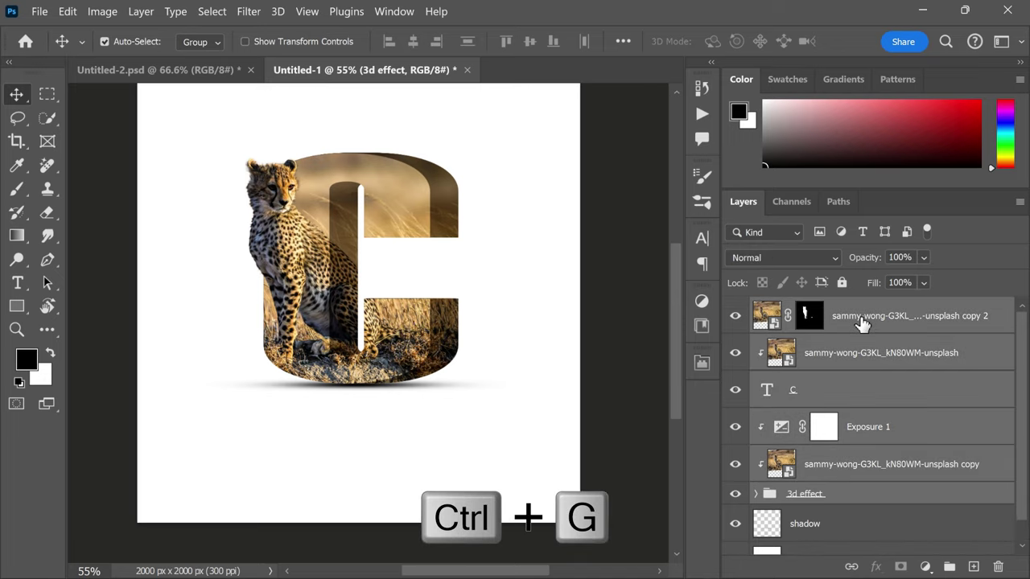
key("ctrl+g")
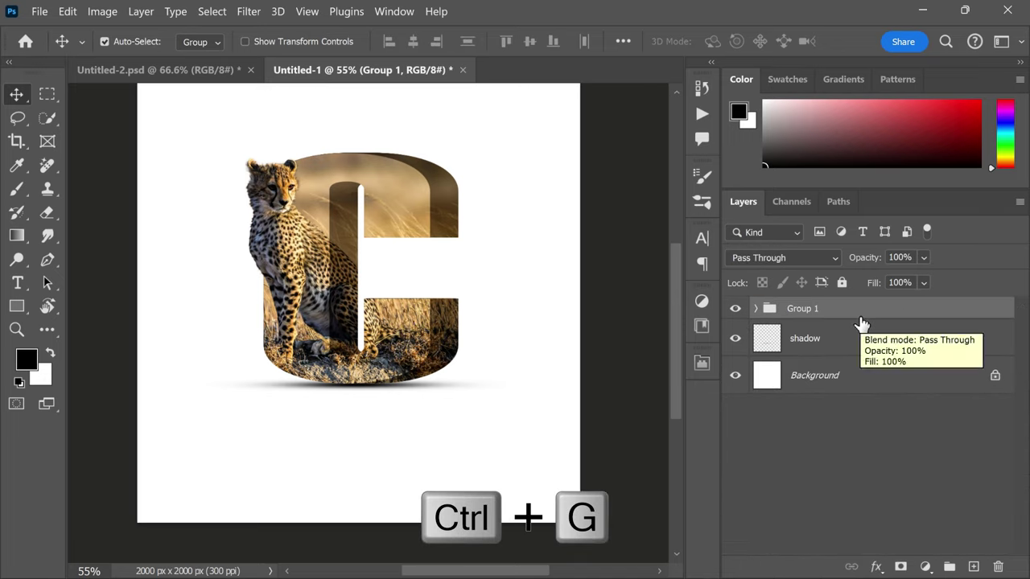
key("ctrl+j")
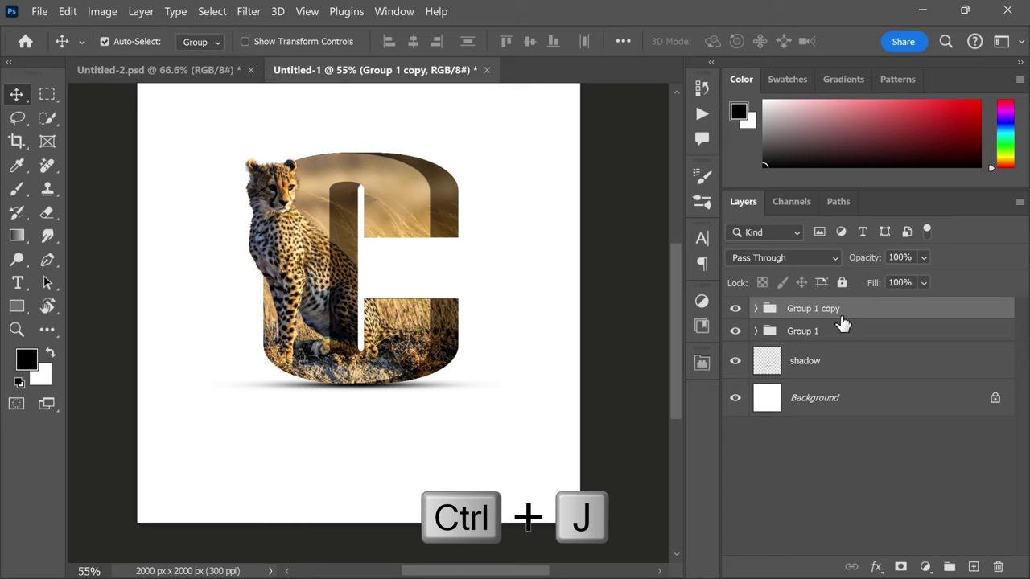
- Flip Group 1 copy vertically and position it directly beneath the letter
key("ctrl+t")
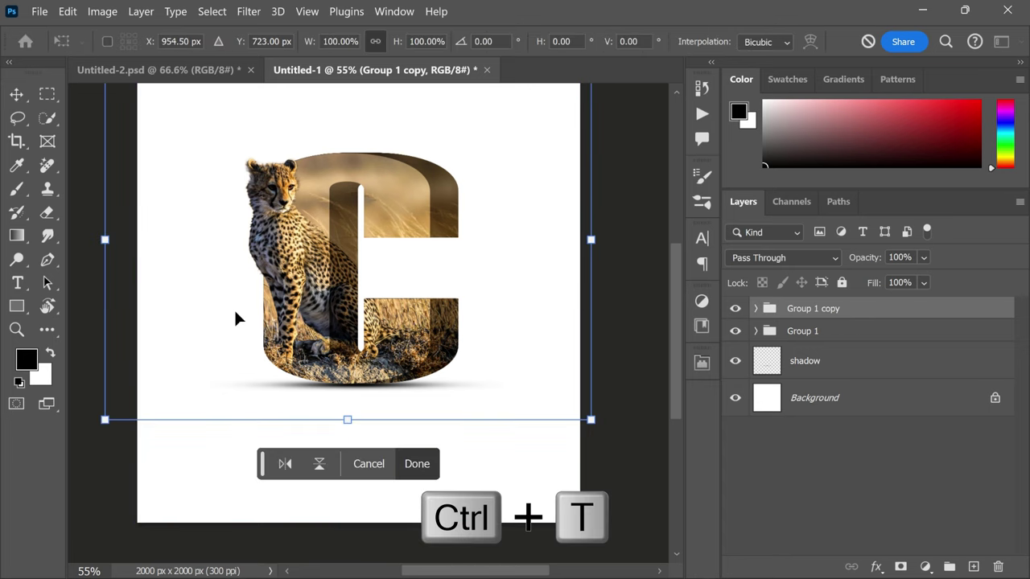
right_click(384, 193)
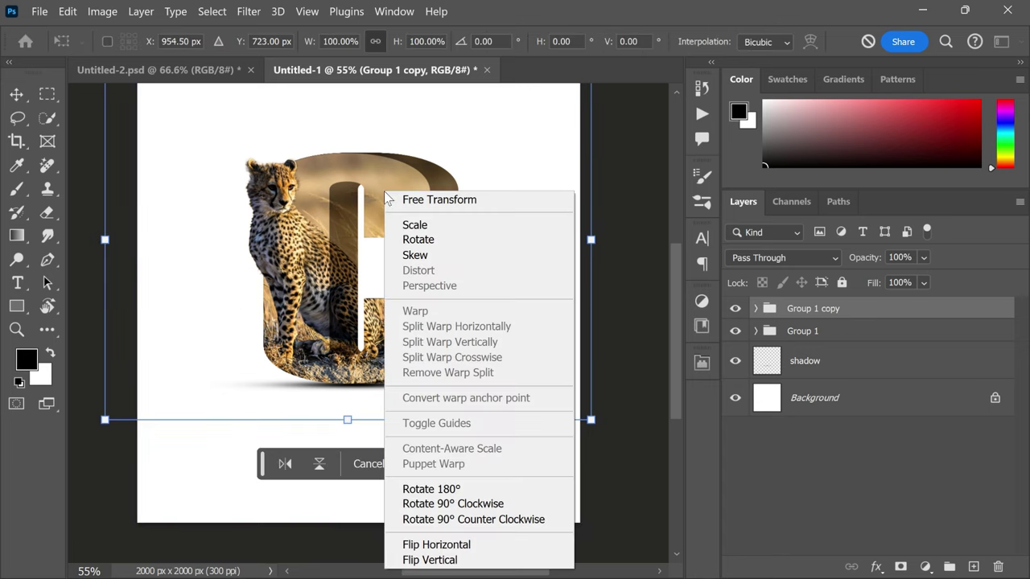
left_click(429, 559)
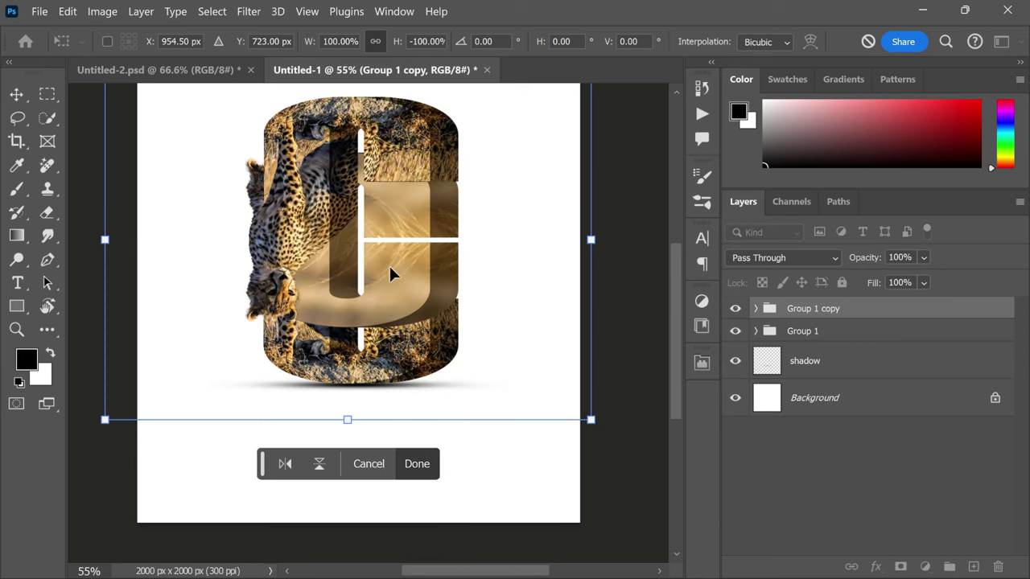
left_click_drag(390, 274, 391, 453)
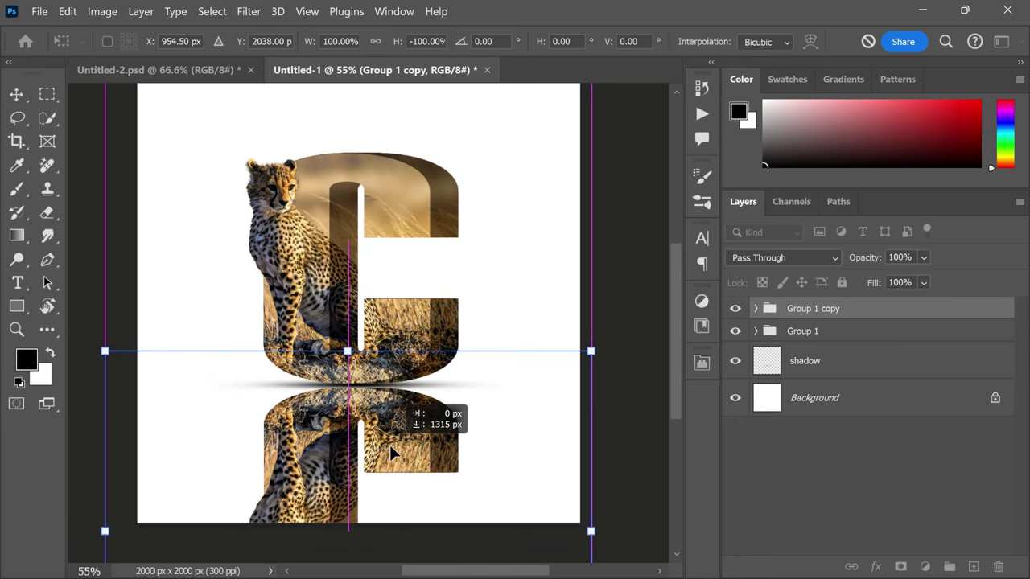
left_click_drag(391, 453, 392, 438)
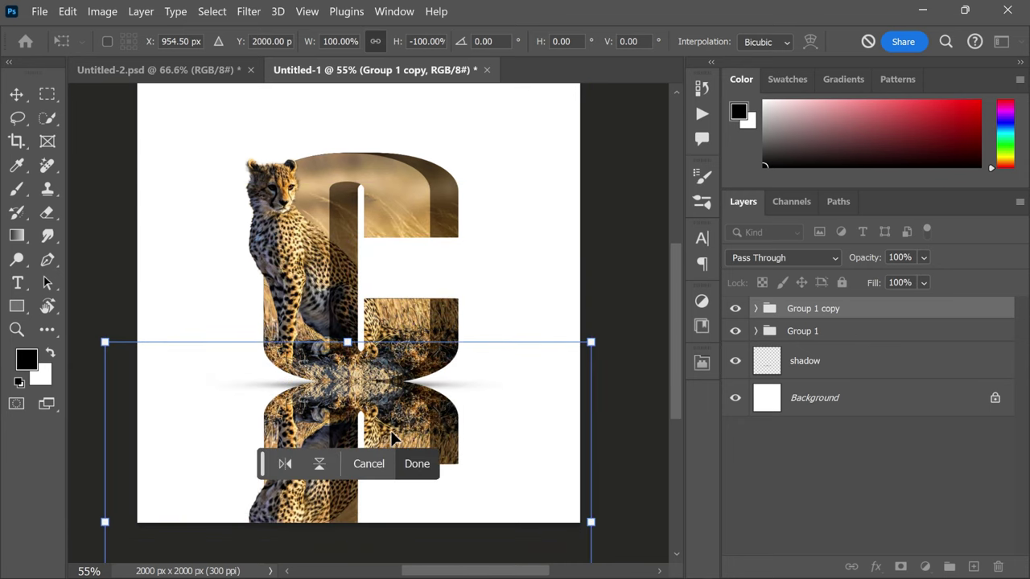
key("Down")
key("Down")
key("Down")
key("Down")
key("Down")
key("Down")
key("Down")
key("Down")
key("Down")
key("Down")
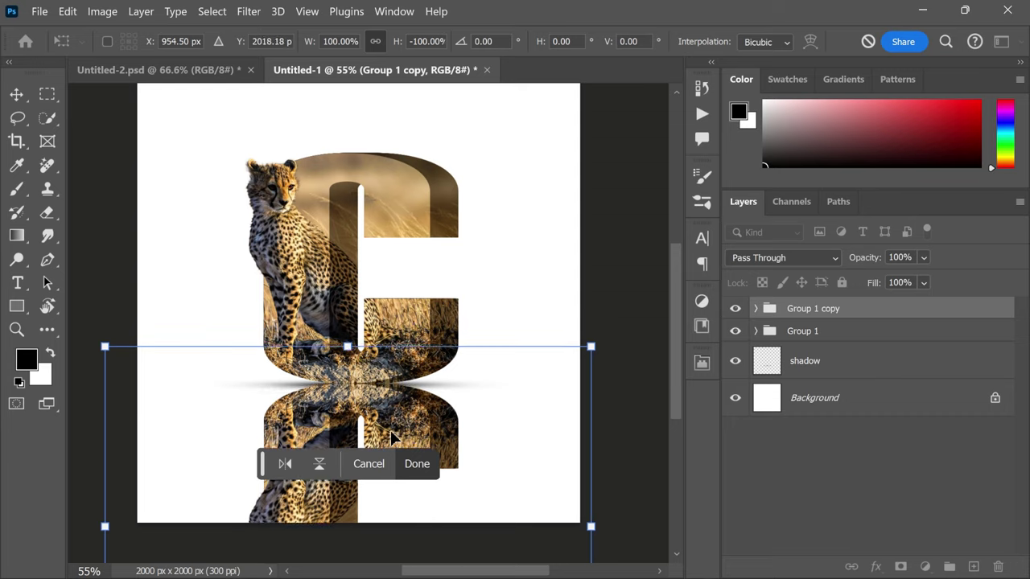
key("Down")
key("Down")
key("Up")
key("Up")
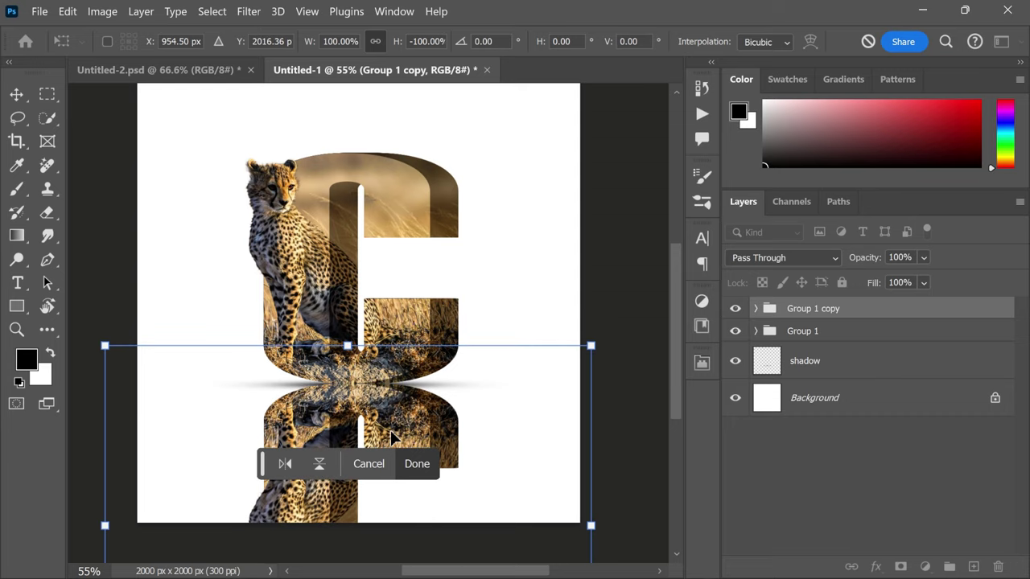
key("Return")
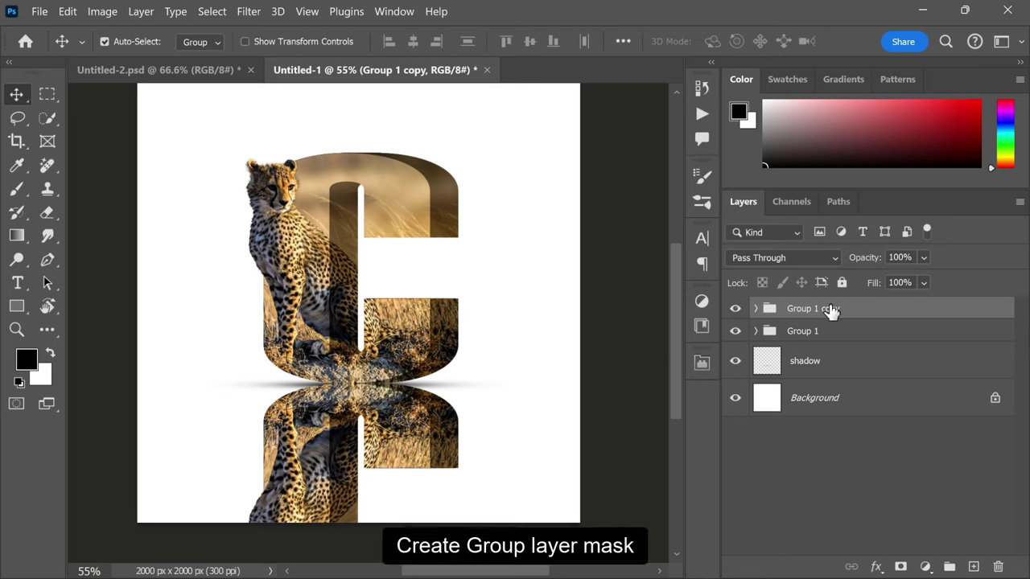
- Mask Group 1 copy with a black-to-white gradient fading downward, and set opacity to 78%
left_click(900, 566)
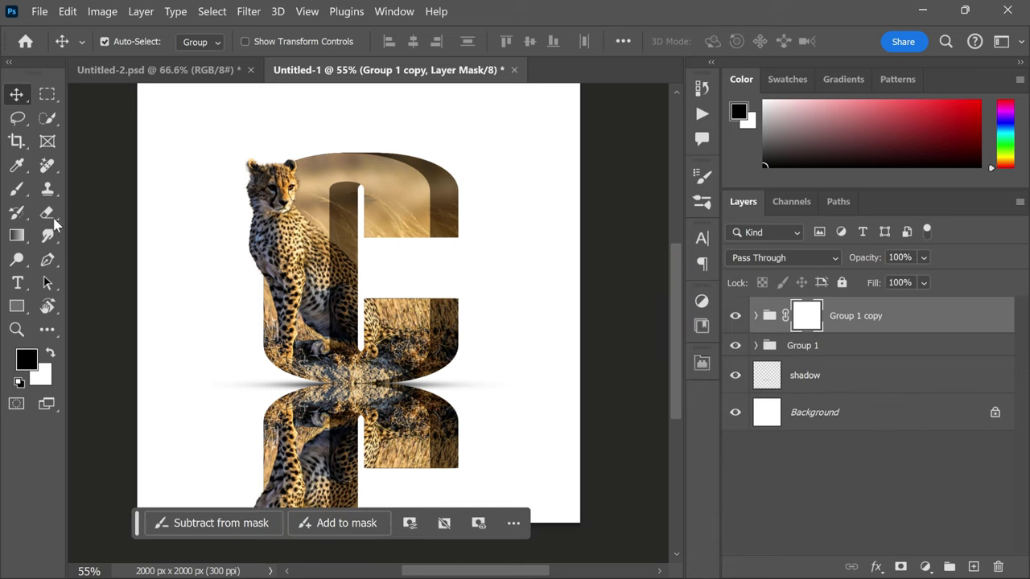
left_click(18, 244)
left_click(248, 40)
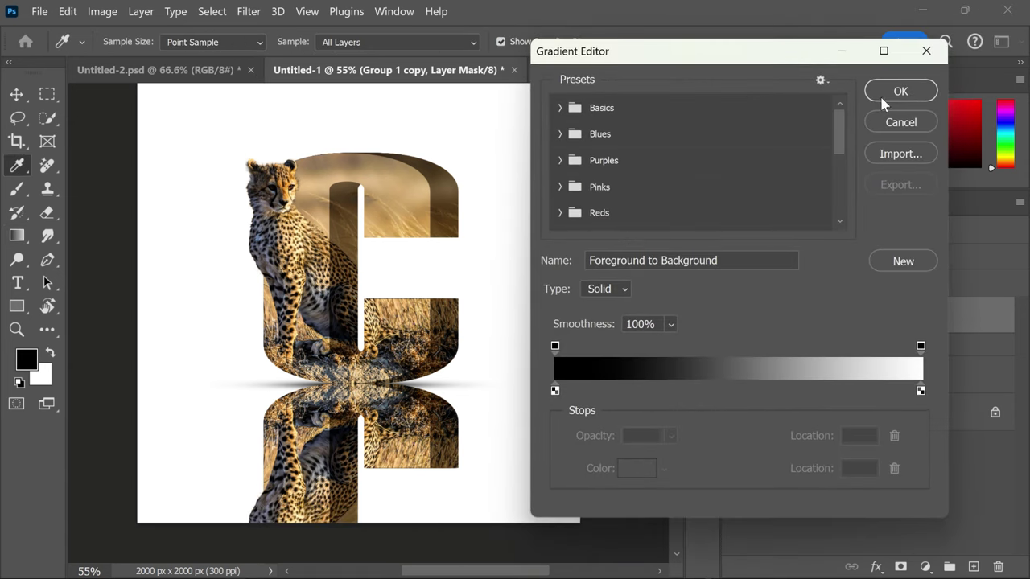
left_click(900, 92)
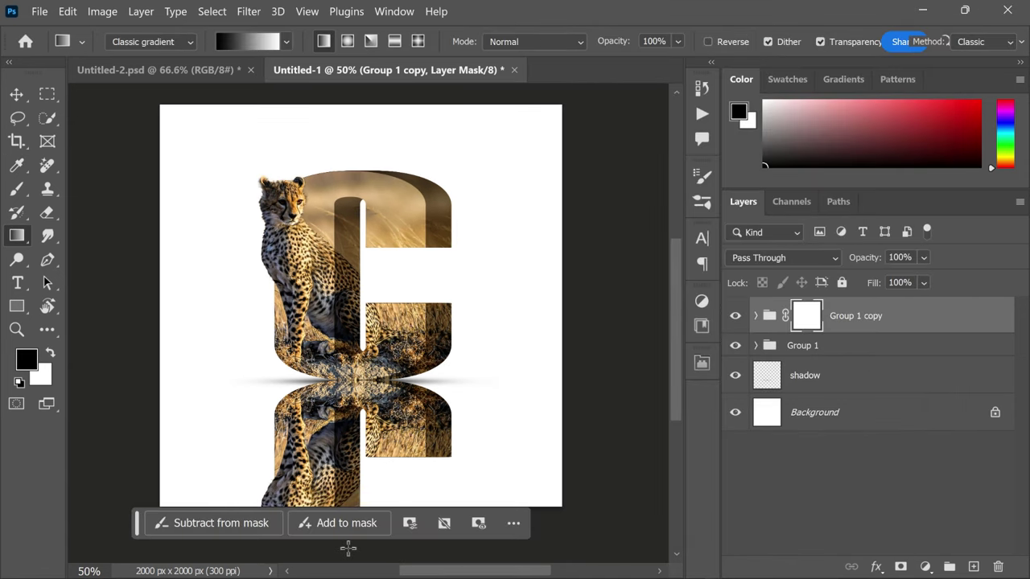
left_click_drag(347, 548, 348, 503)
left_click_drag(347, 358, 350, 241)
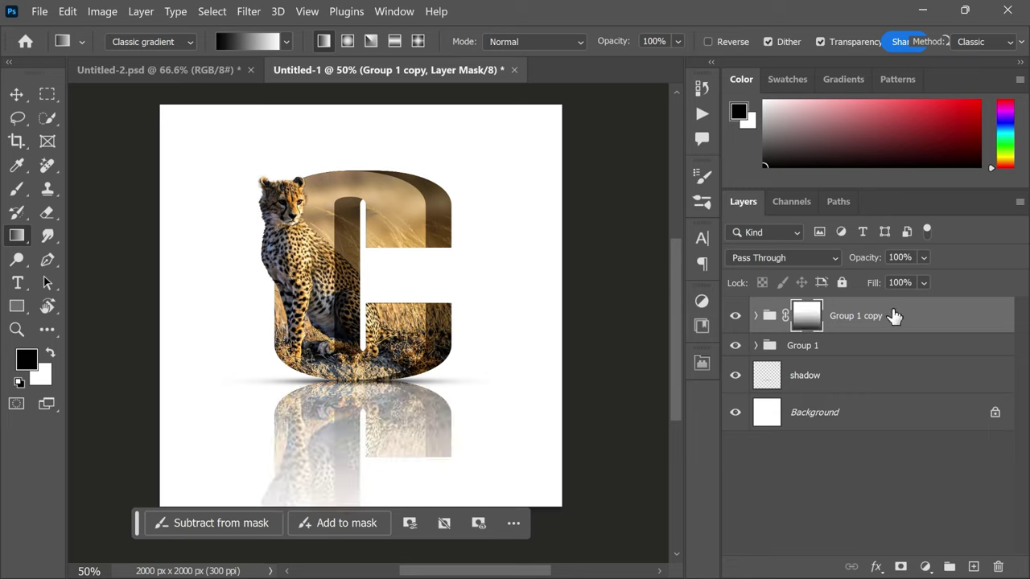
left_click_drag(925, 258, 966, 280)
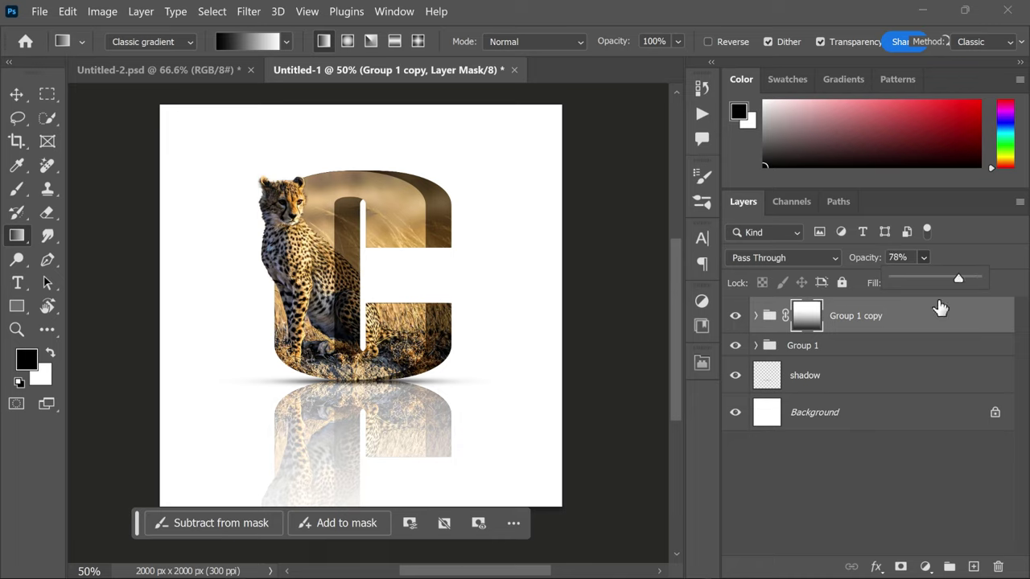
left_click(846, 416)
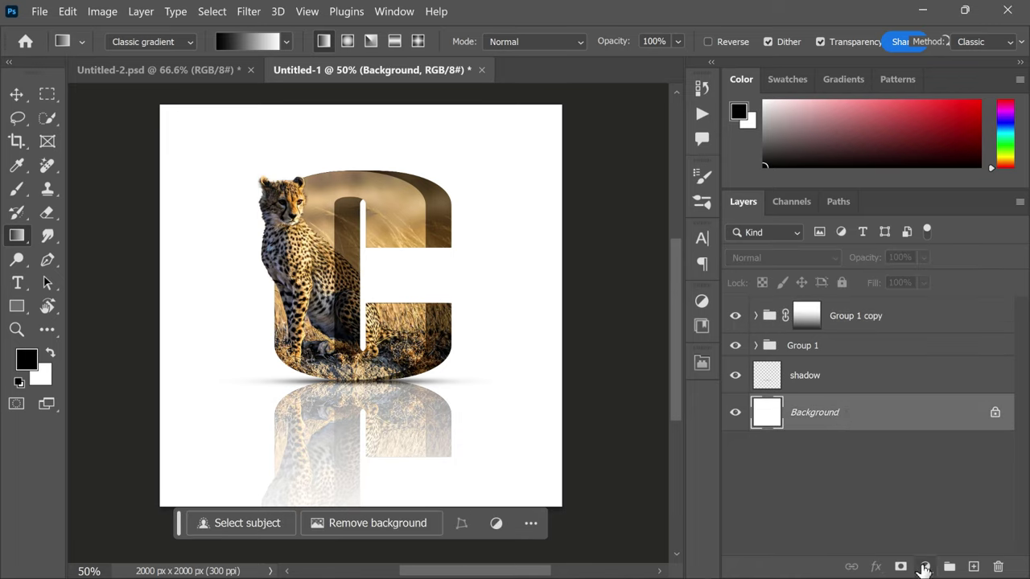
- Add a Gradient fill layer from the black-to-white preset, with a dark brown start stop sampled from the photo
left_click(925, 567)
left_click(916, 268)
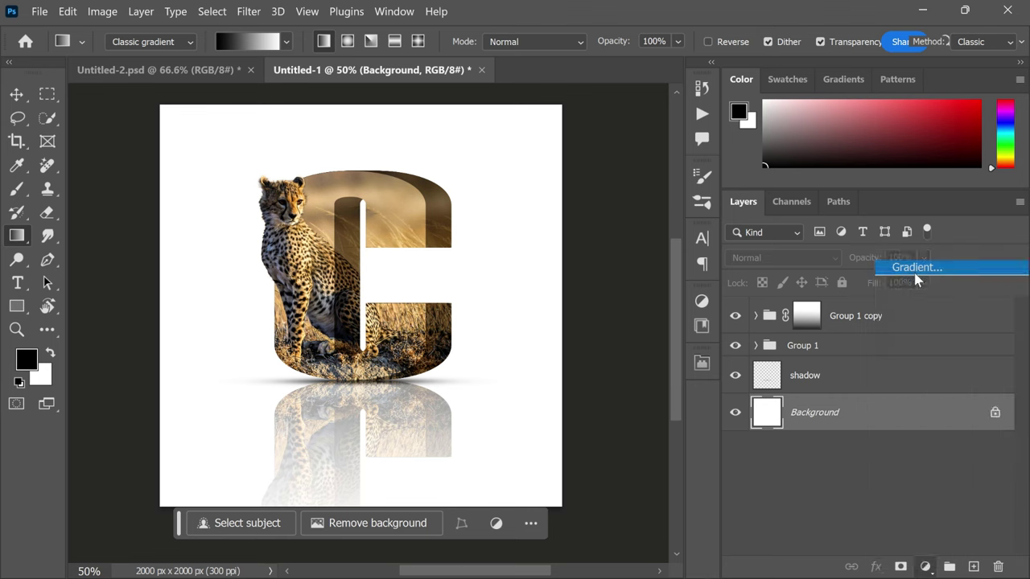
left_click(677, 271)
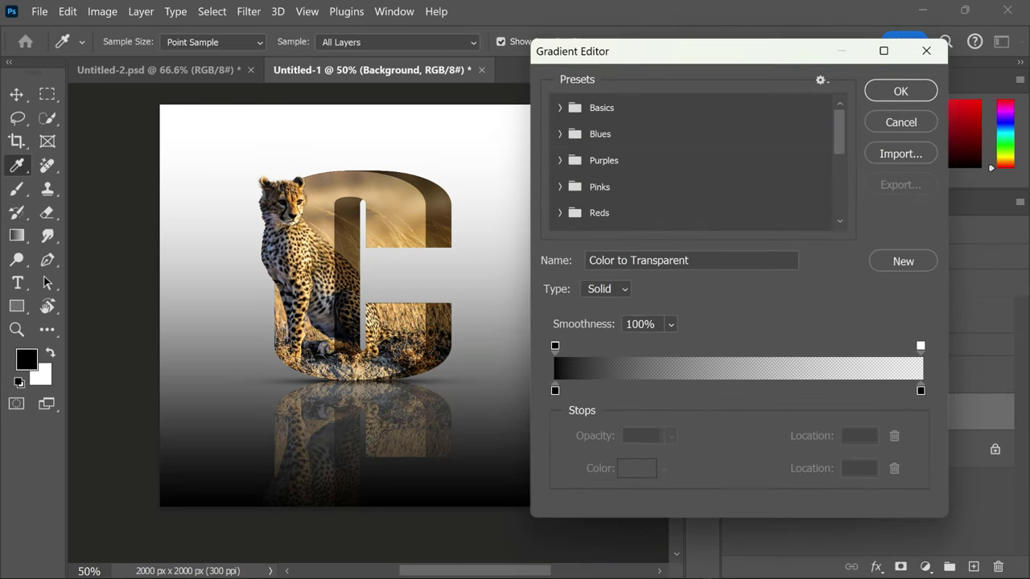
left_click(560, 109)
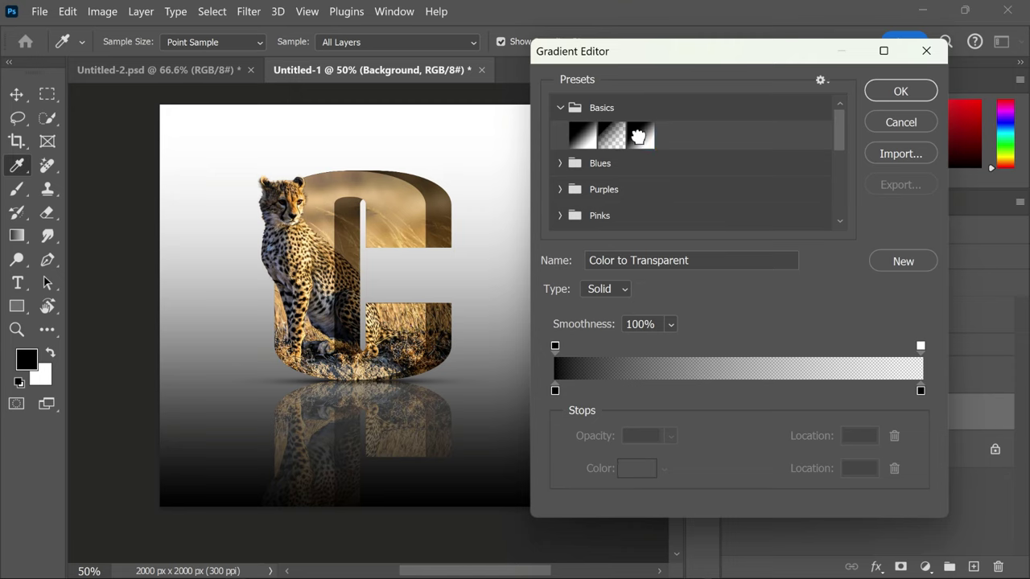
left_click(640, 137)
double_click(554, 390)
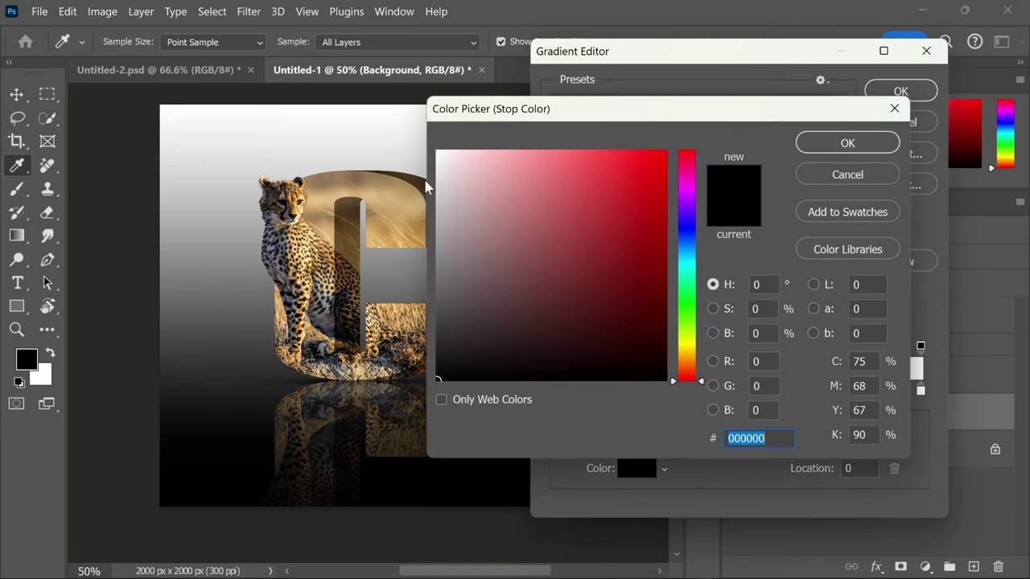
left_click(420, 178)
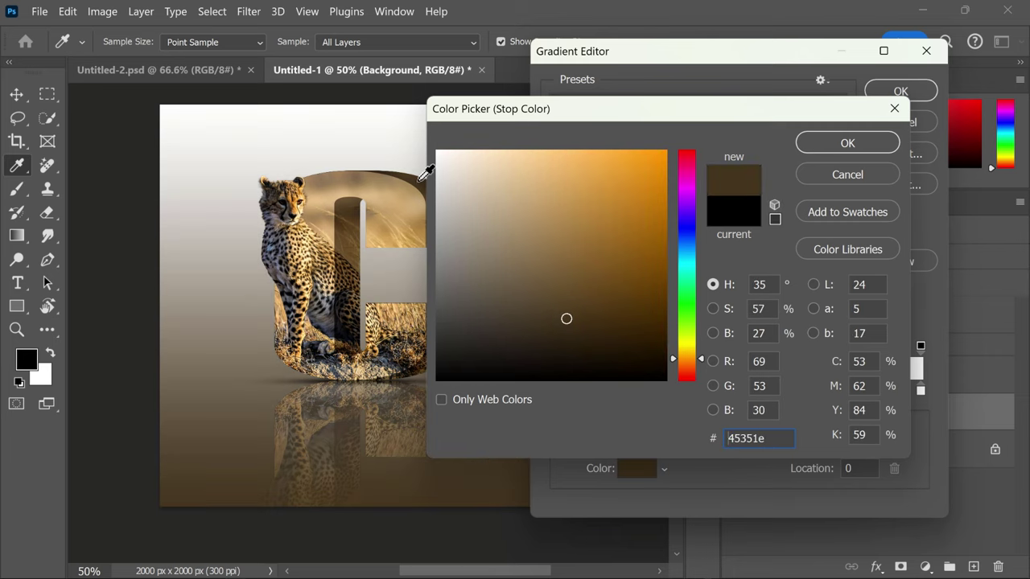
left_click(832, 144)
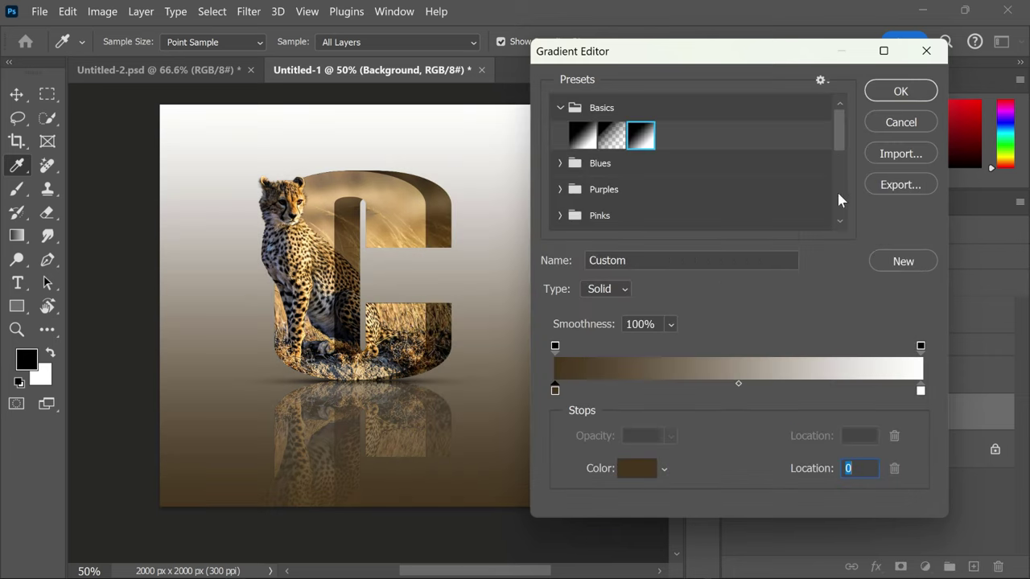
- Set the light end stop to a tan-brown sampled from the photo and create the fill
left_click(917, 393)
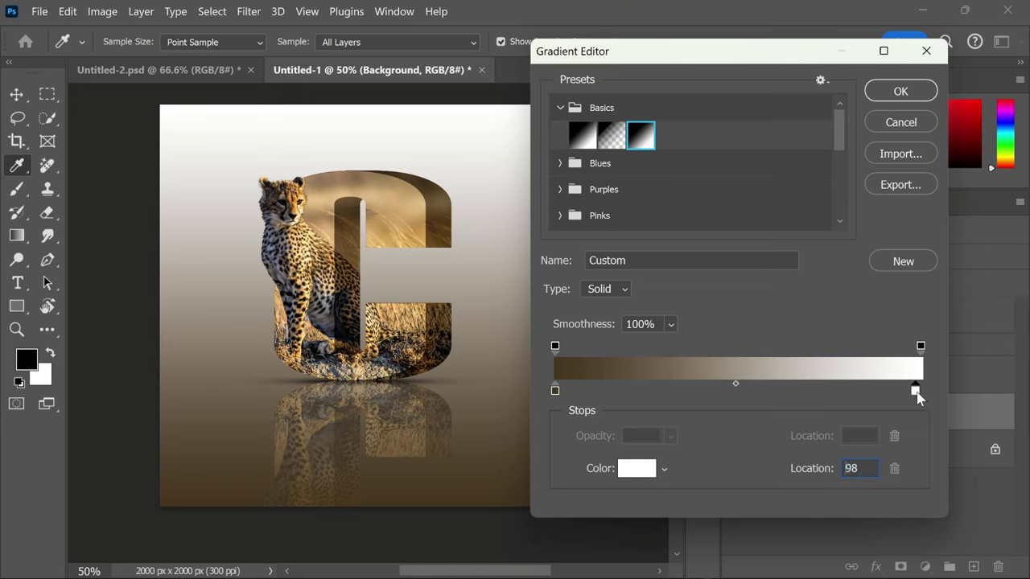
double_click(920, 392)
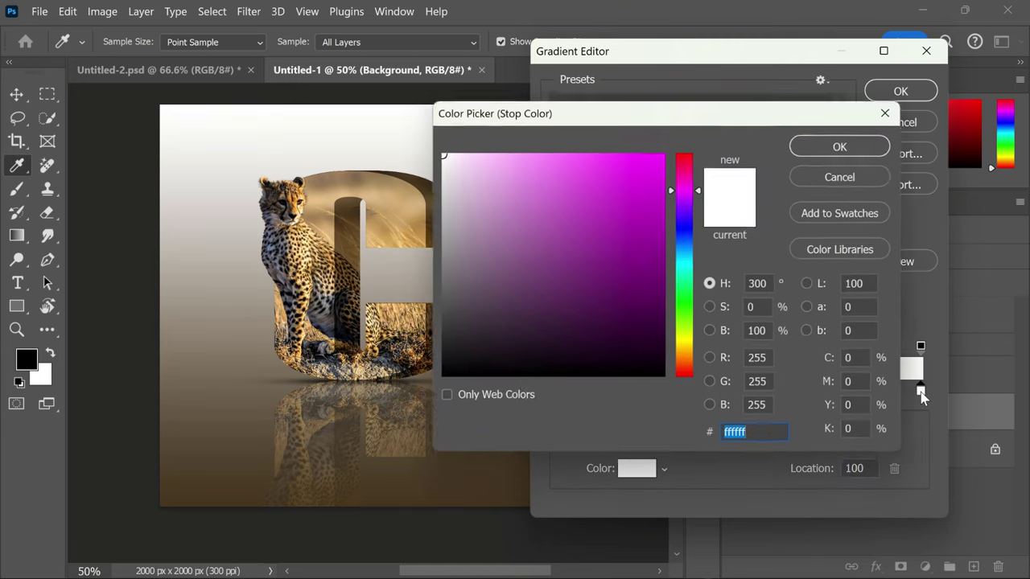
left_click(395, 240)
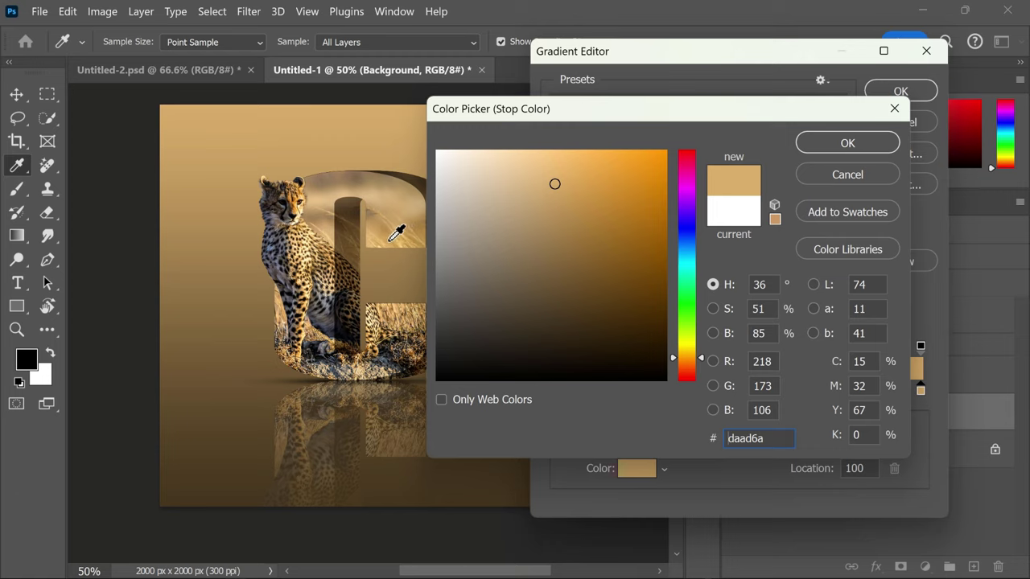
left_click(399, 216)
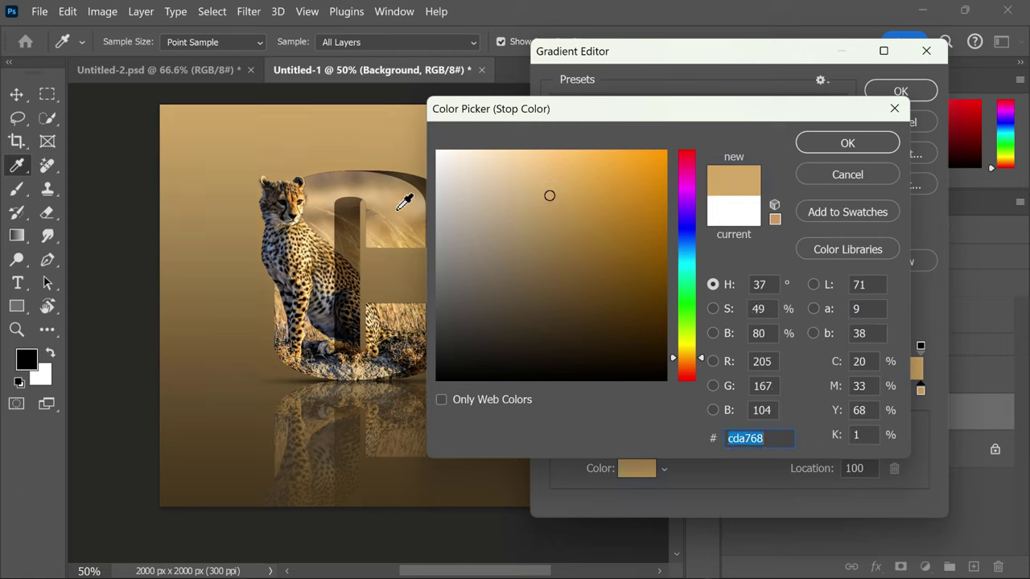
left_click(398, 209)
left_click_drag(587, 219, 544, 242)
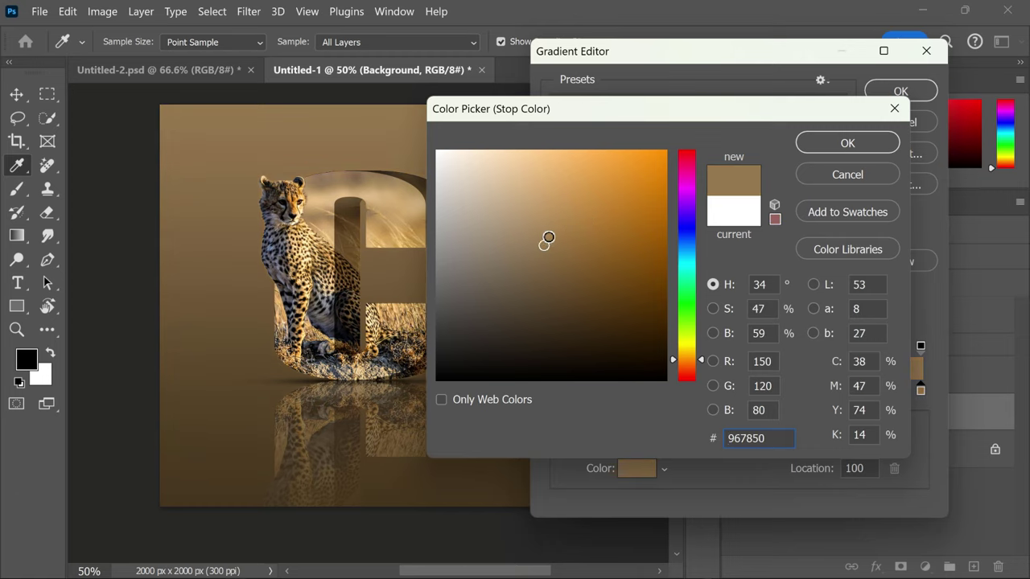
left_click(548, 237)
left_click(871, 143)
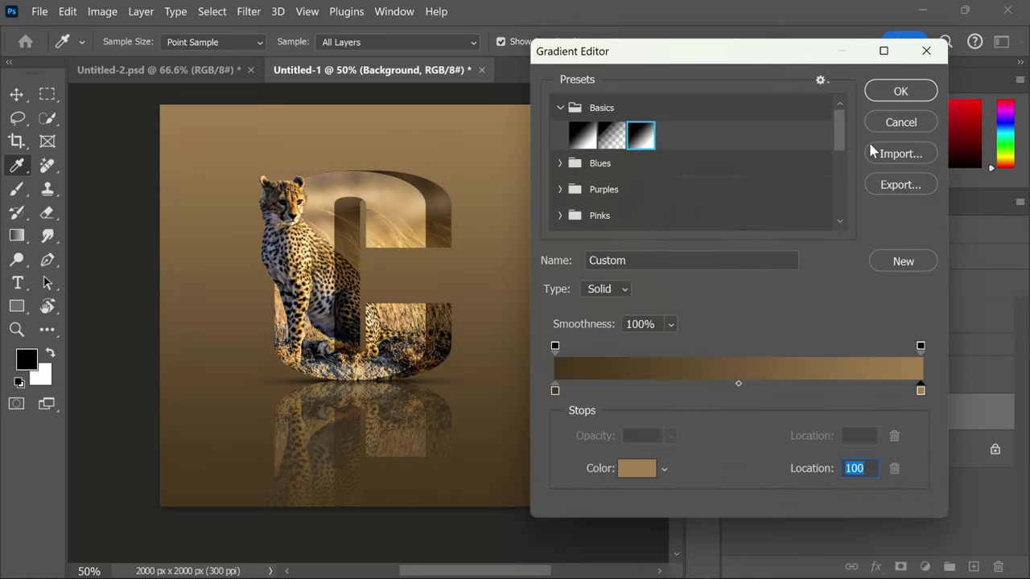
left_click(901, 92)
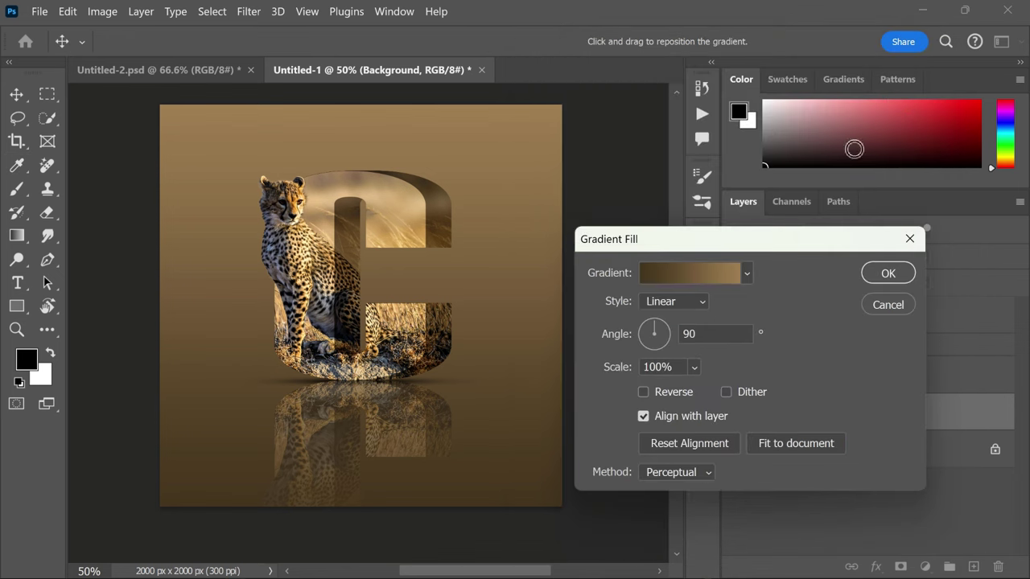
left_click(885, 273)
key("v")
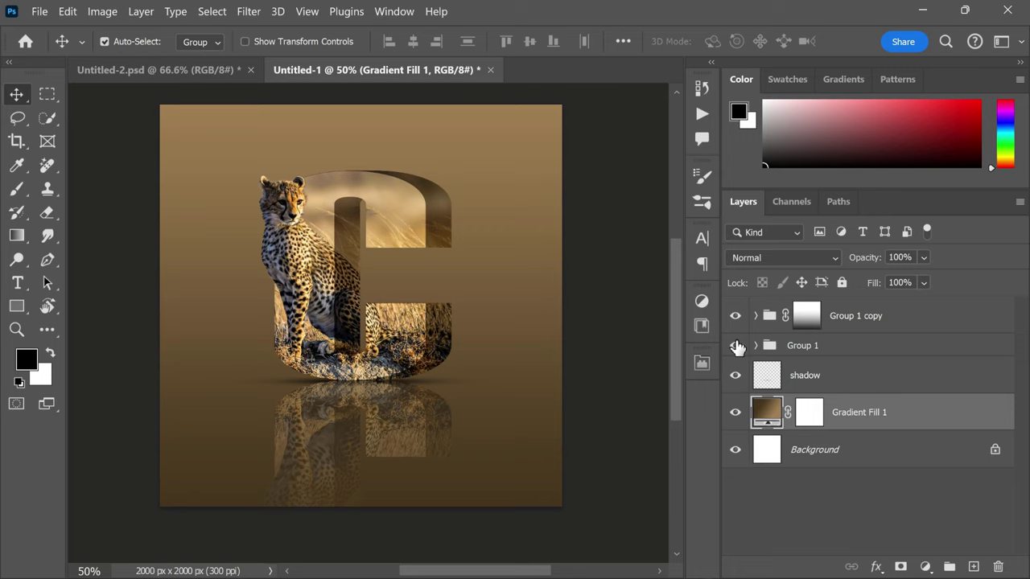
scroll(601, 331, "up", 1)
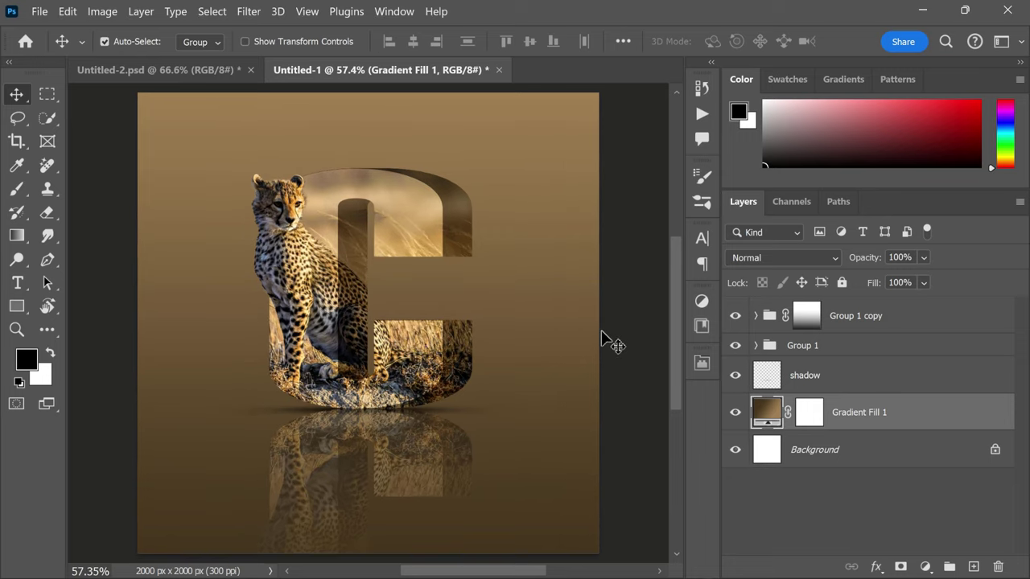